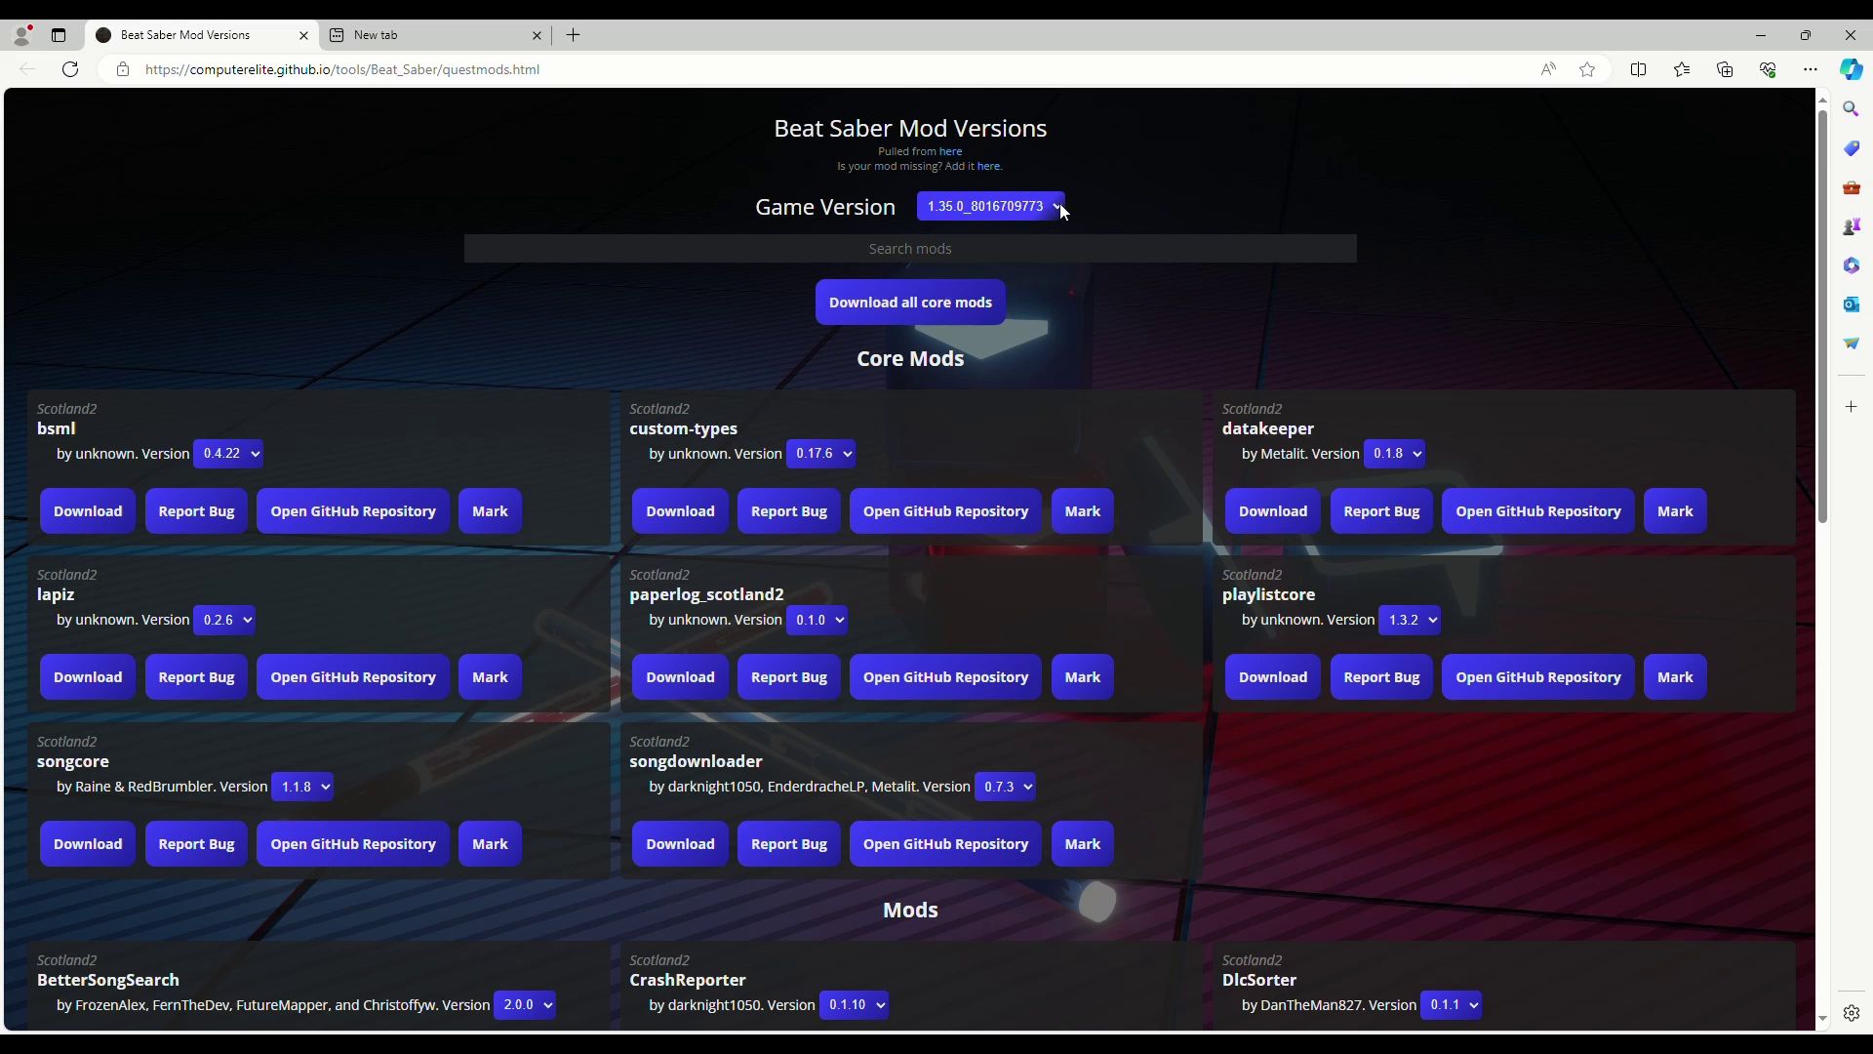
pyautogui.click(1004, 261)
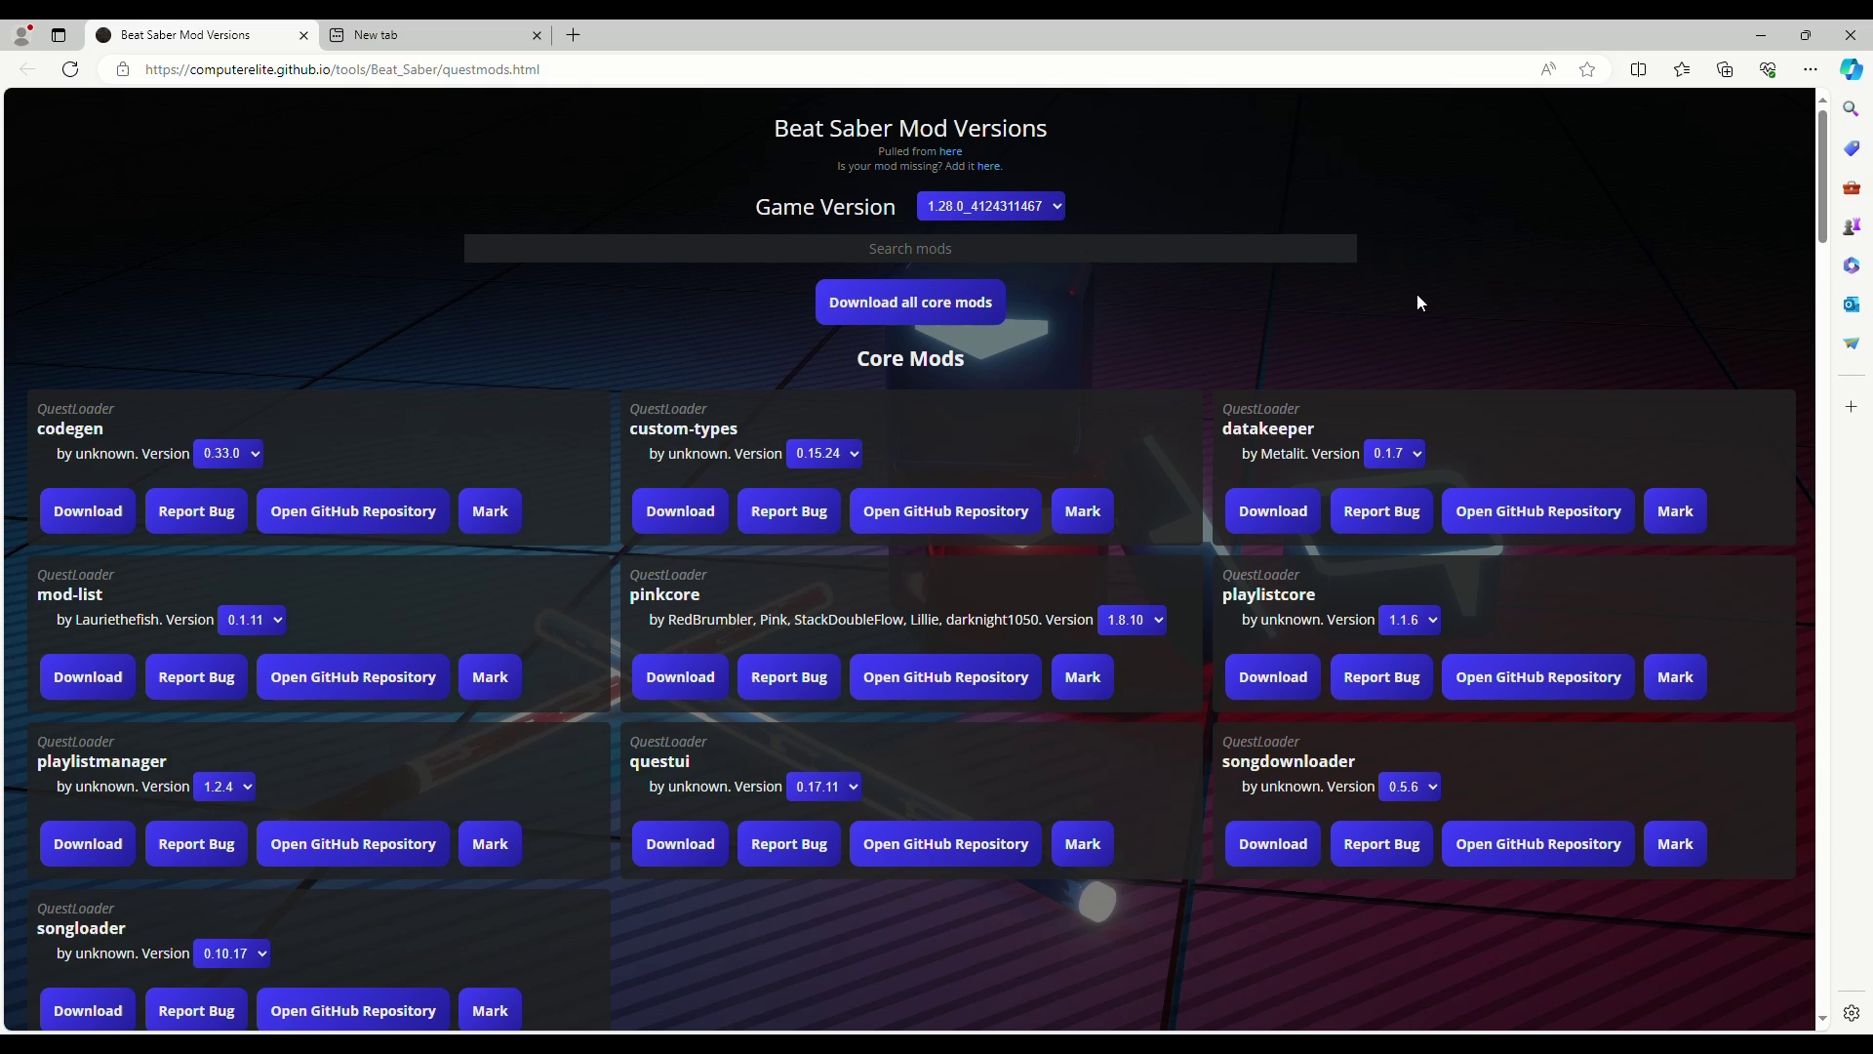
pyautogui.scroll(-4, 908, 732)
pyautogui.scroll(-4, 907, 732)
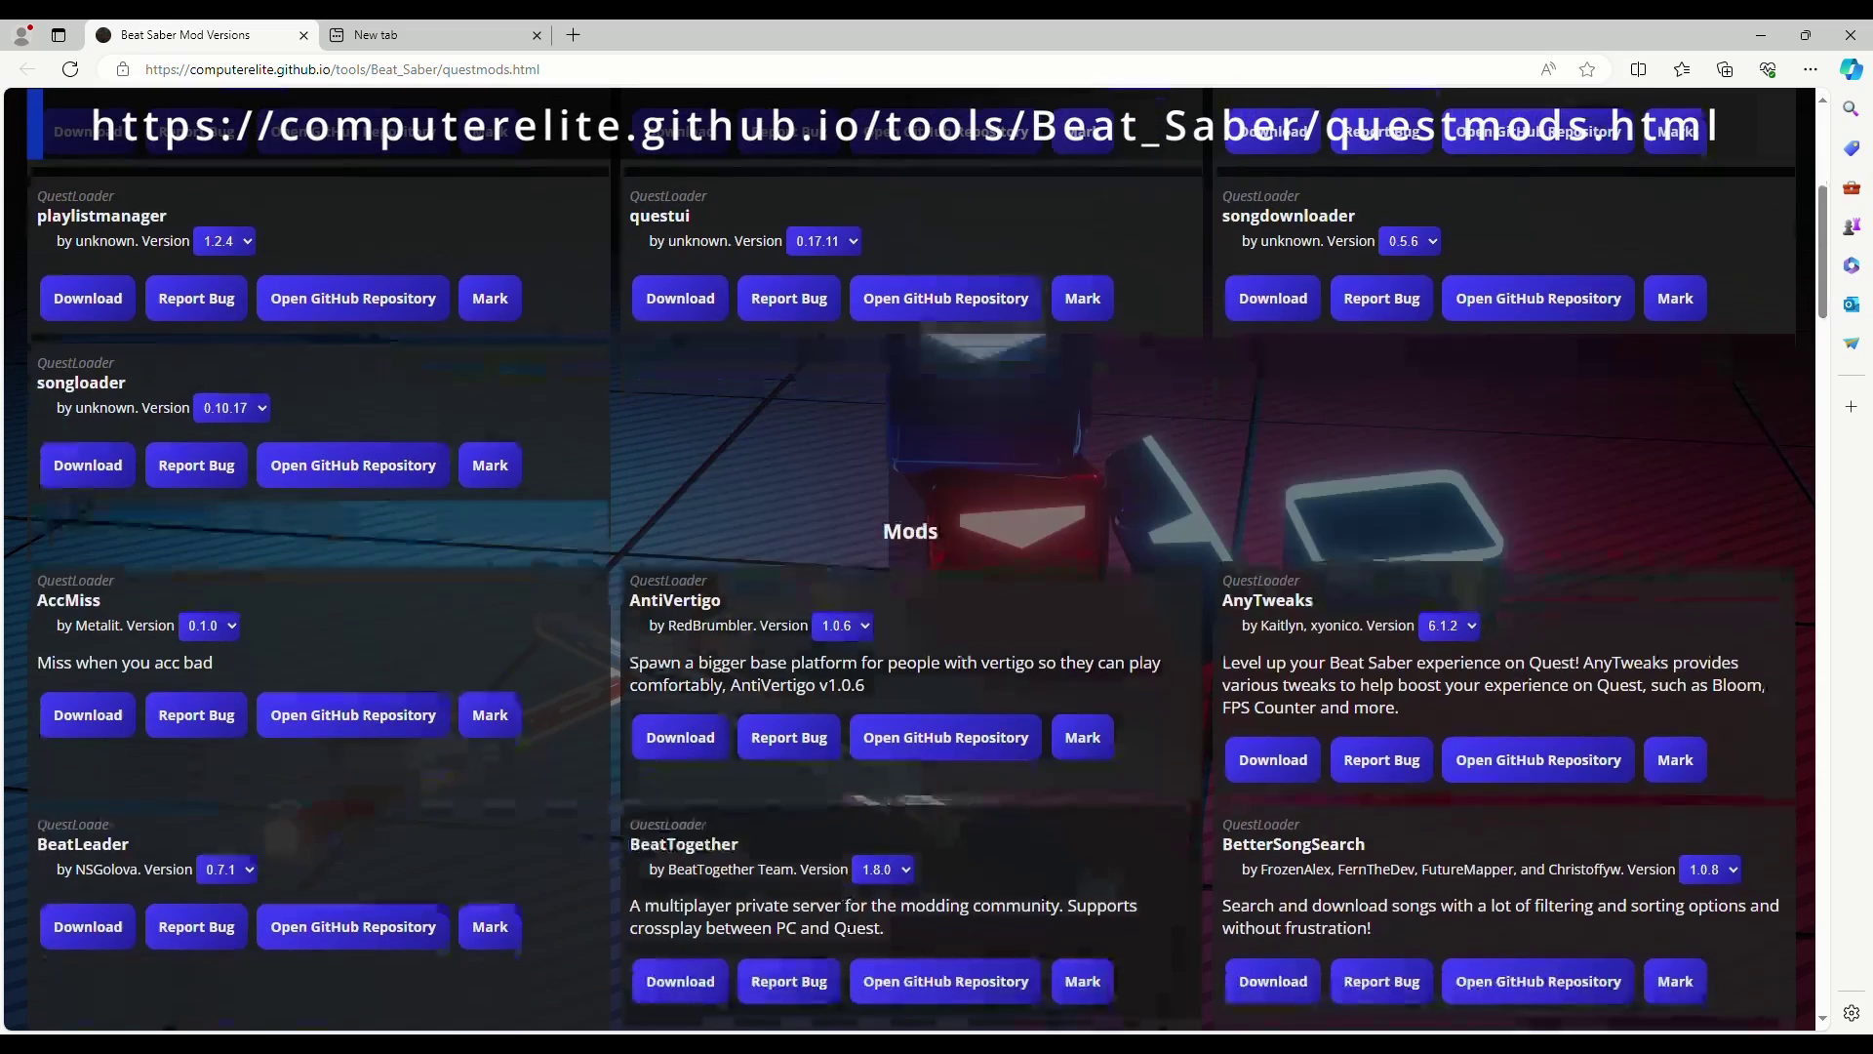
pyautogui.scroll(-3, 1107, 733)
pyautogui.scroll(-3, 1110, 701)
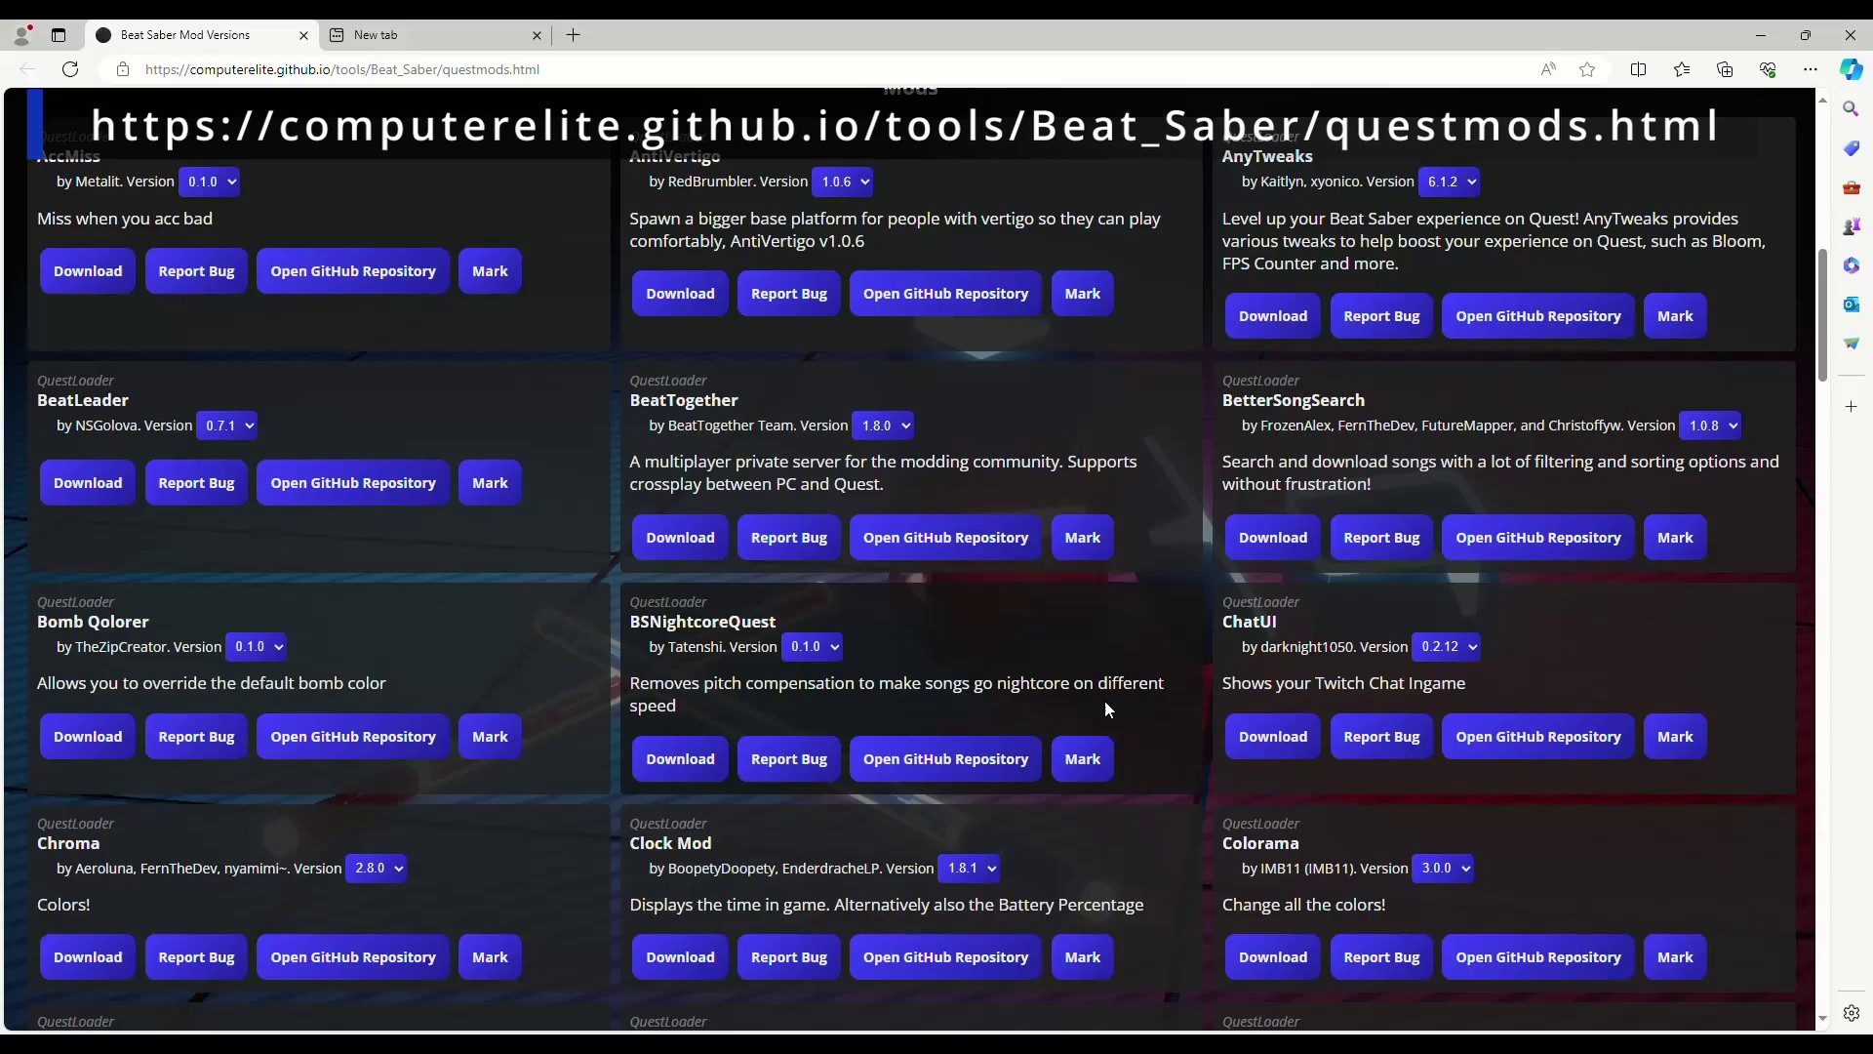
pyautogui.scroll(-2, 1102, 701)
pyautogui.scroll(-2, 1102, 702)
pyautogui.scroll(-1, 1102, 700)
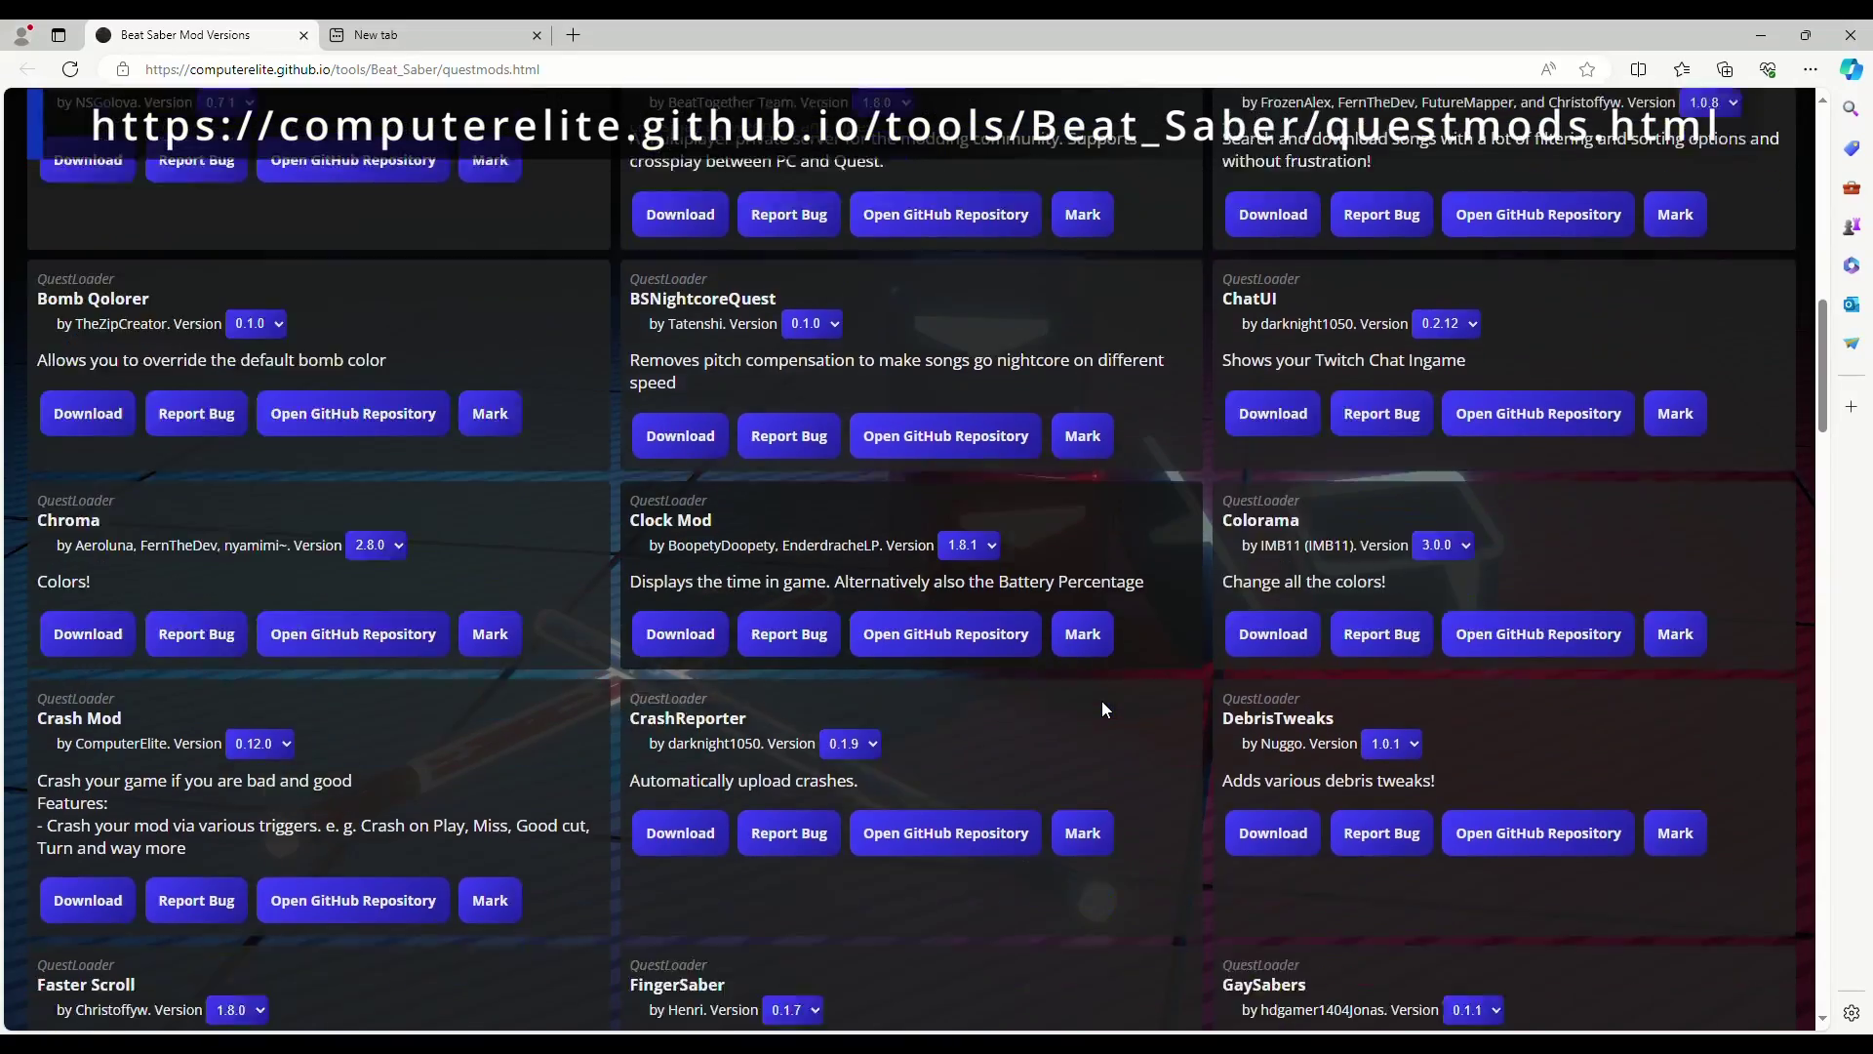
pyautogui.scroll(-2, 1101, 708)
pyautogui.scroll(-1, 1101, 709)
pyautogui.scroll(-1, 1103, 708)
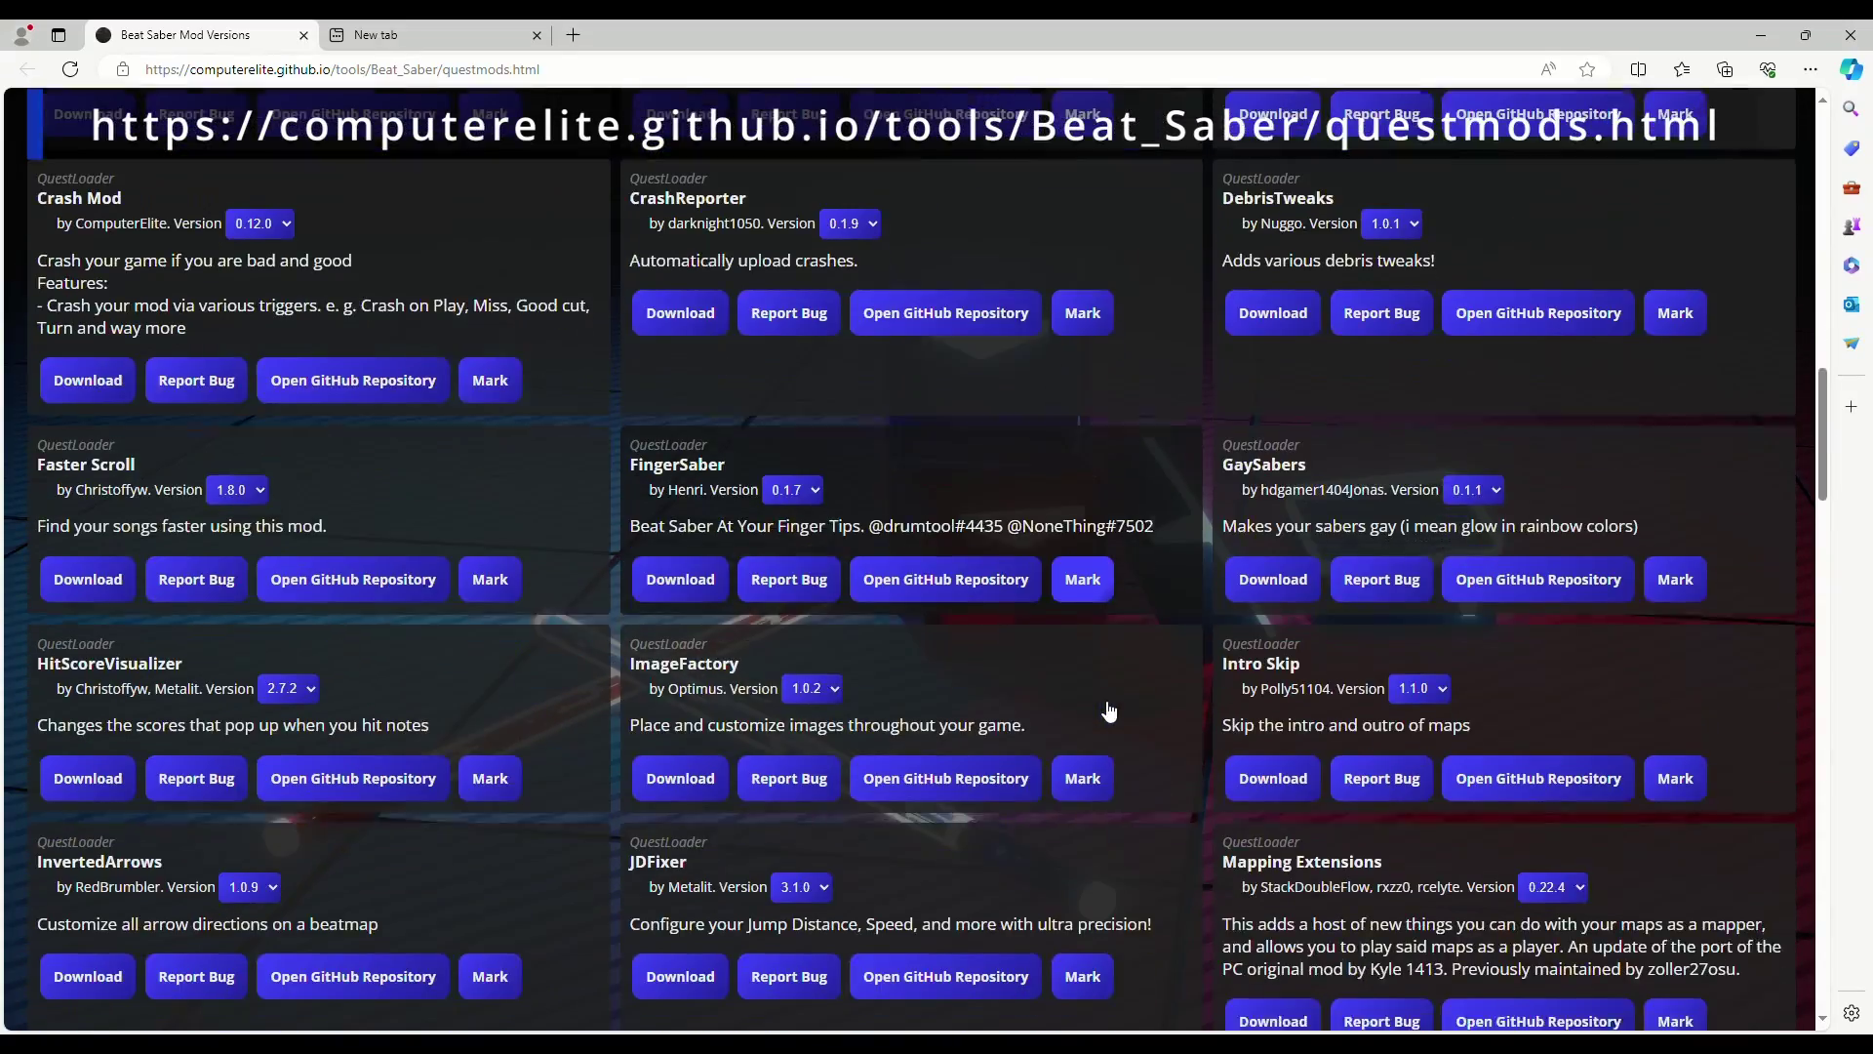
pyautogui.scroll(-2, 1108, 711)
pyautogui.scroll(-1, 1107, 713)
pyautogui.scroll(-2, 1102, 708)
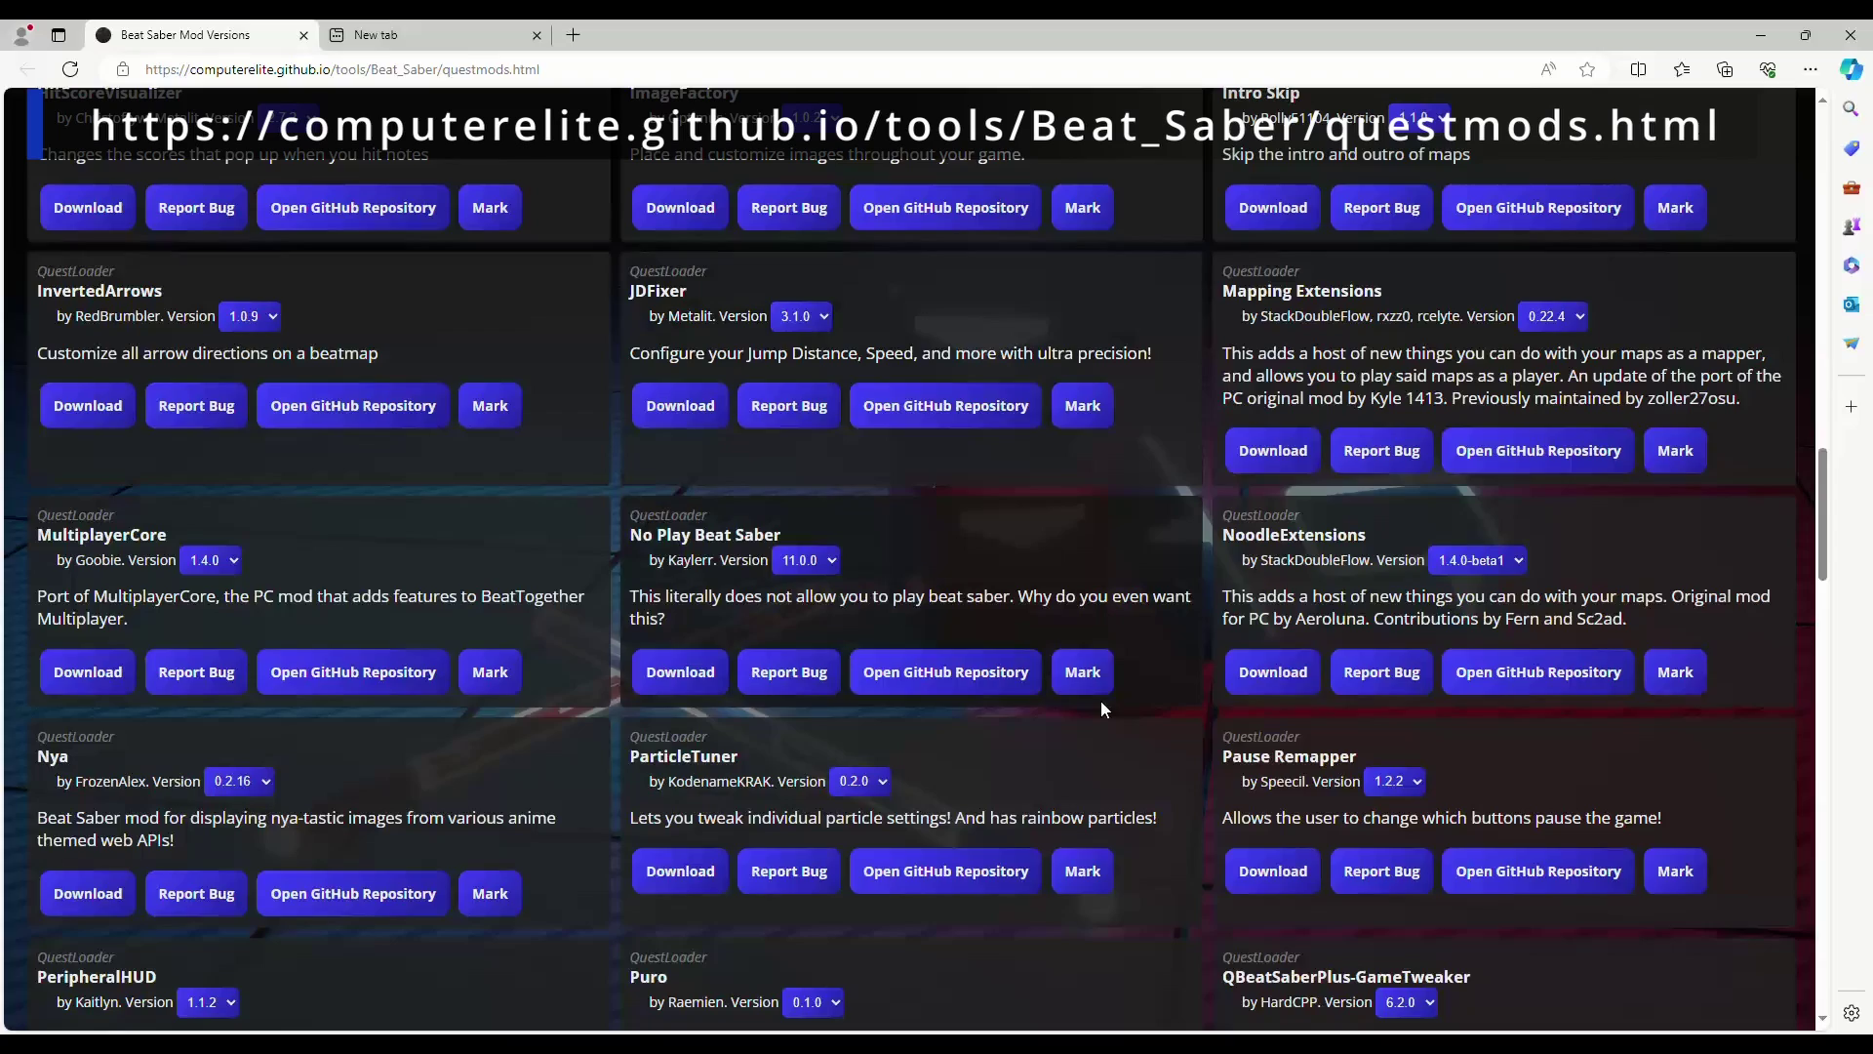
pyautogui.scroll(-1, 1028, 567)
pyautogui.scroll(-1, 1027, 566)
pyautogui.scroll(-2, 1028, 569)
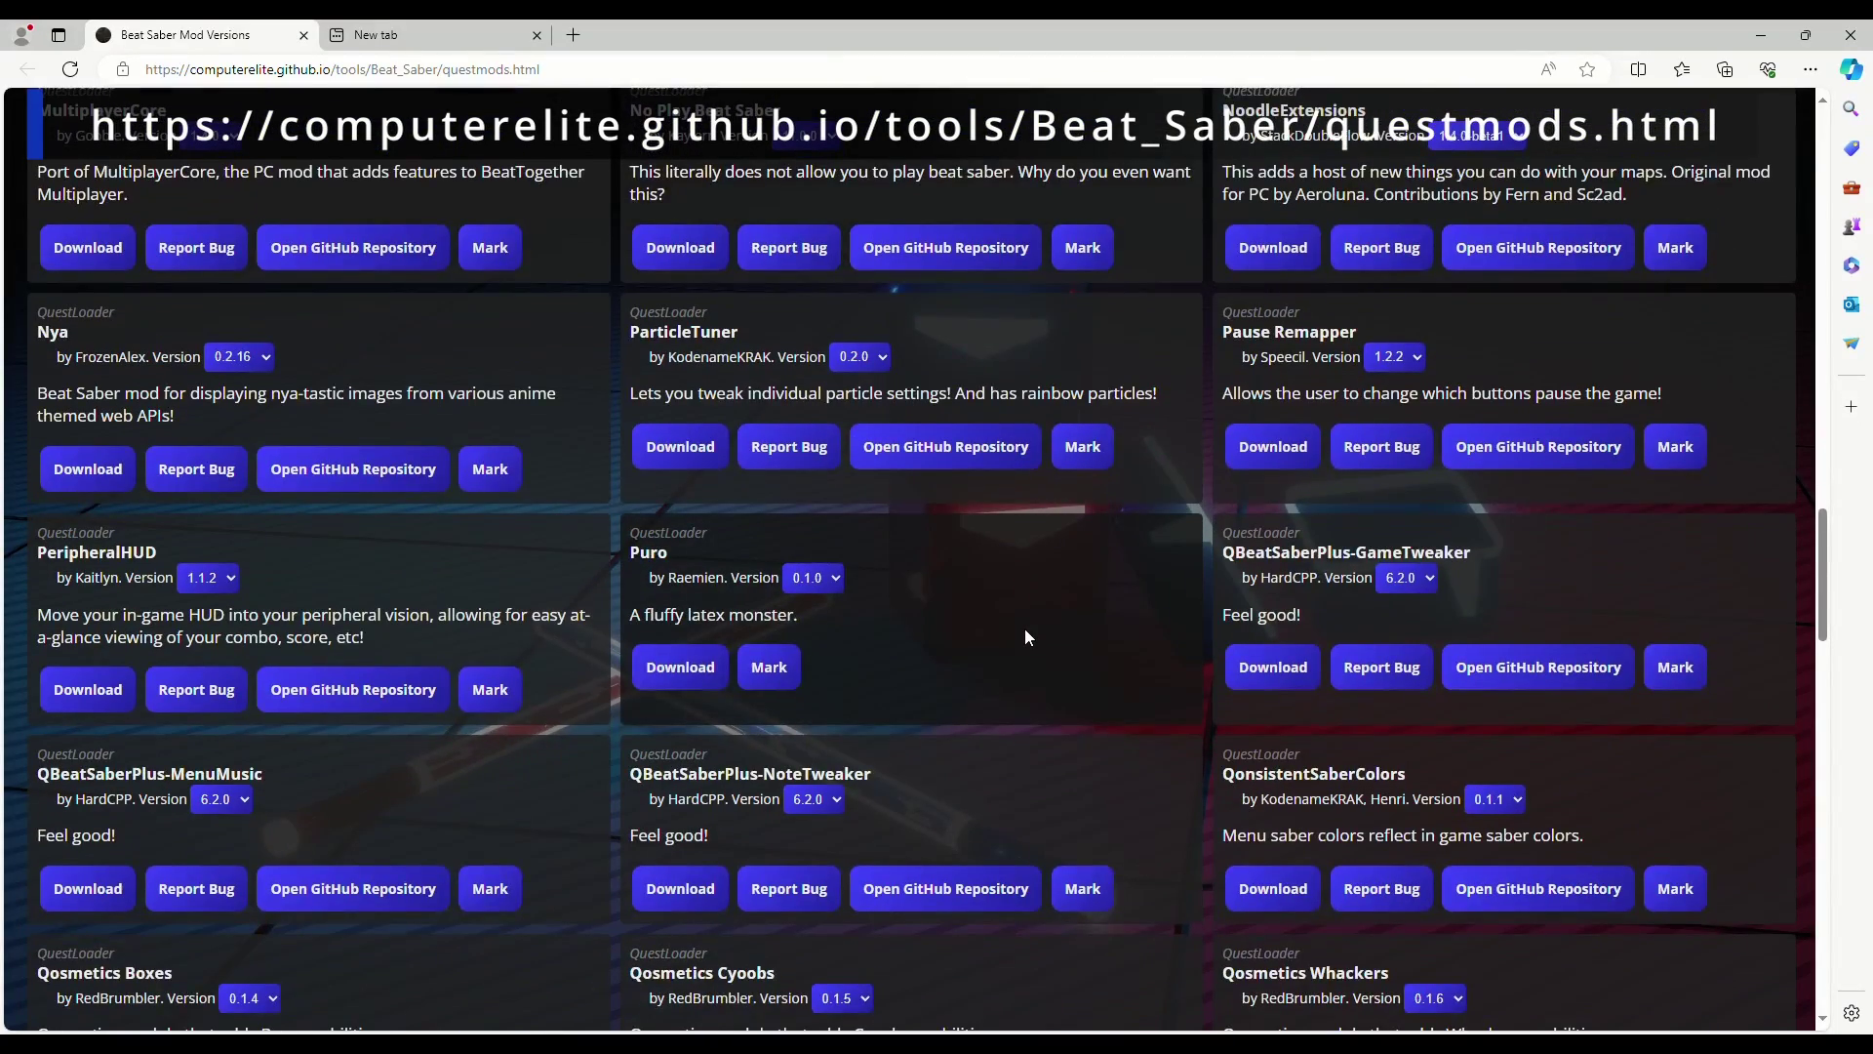
pyautogui.scroll(-1, 1025, 628)
pyautogui.scroll(-1, 1026, 628)
pyautogui.scroll(-1, 1024, 628)
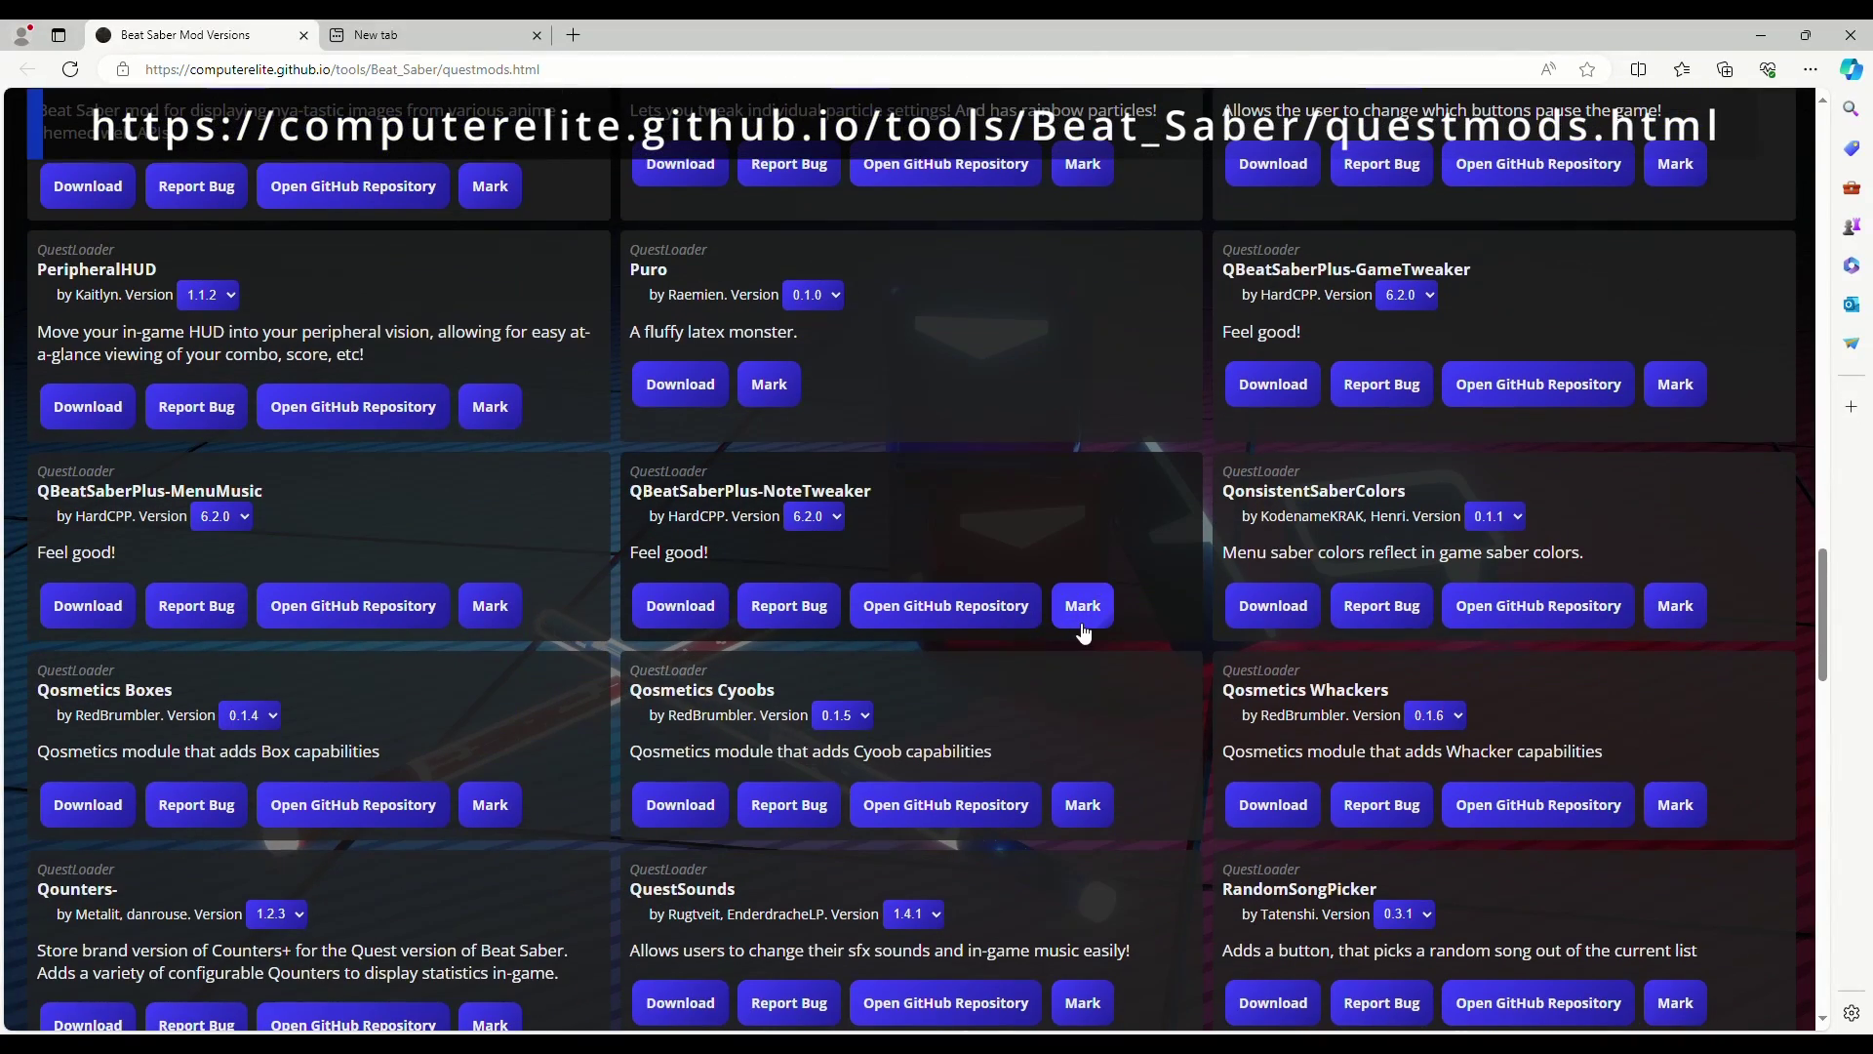
pyautogui.scroll(-1, 1099, 681)
pyautogui.scroll(-1, 1100, 689)
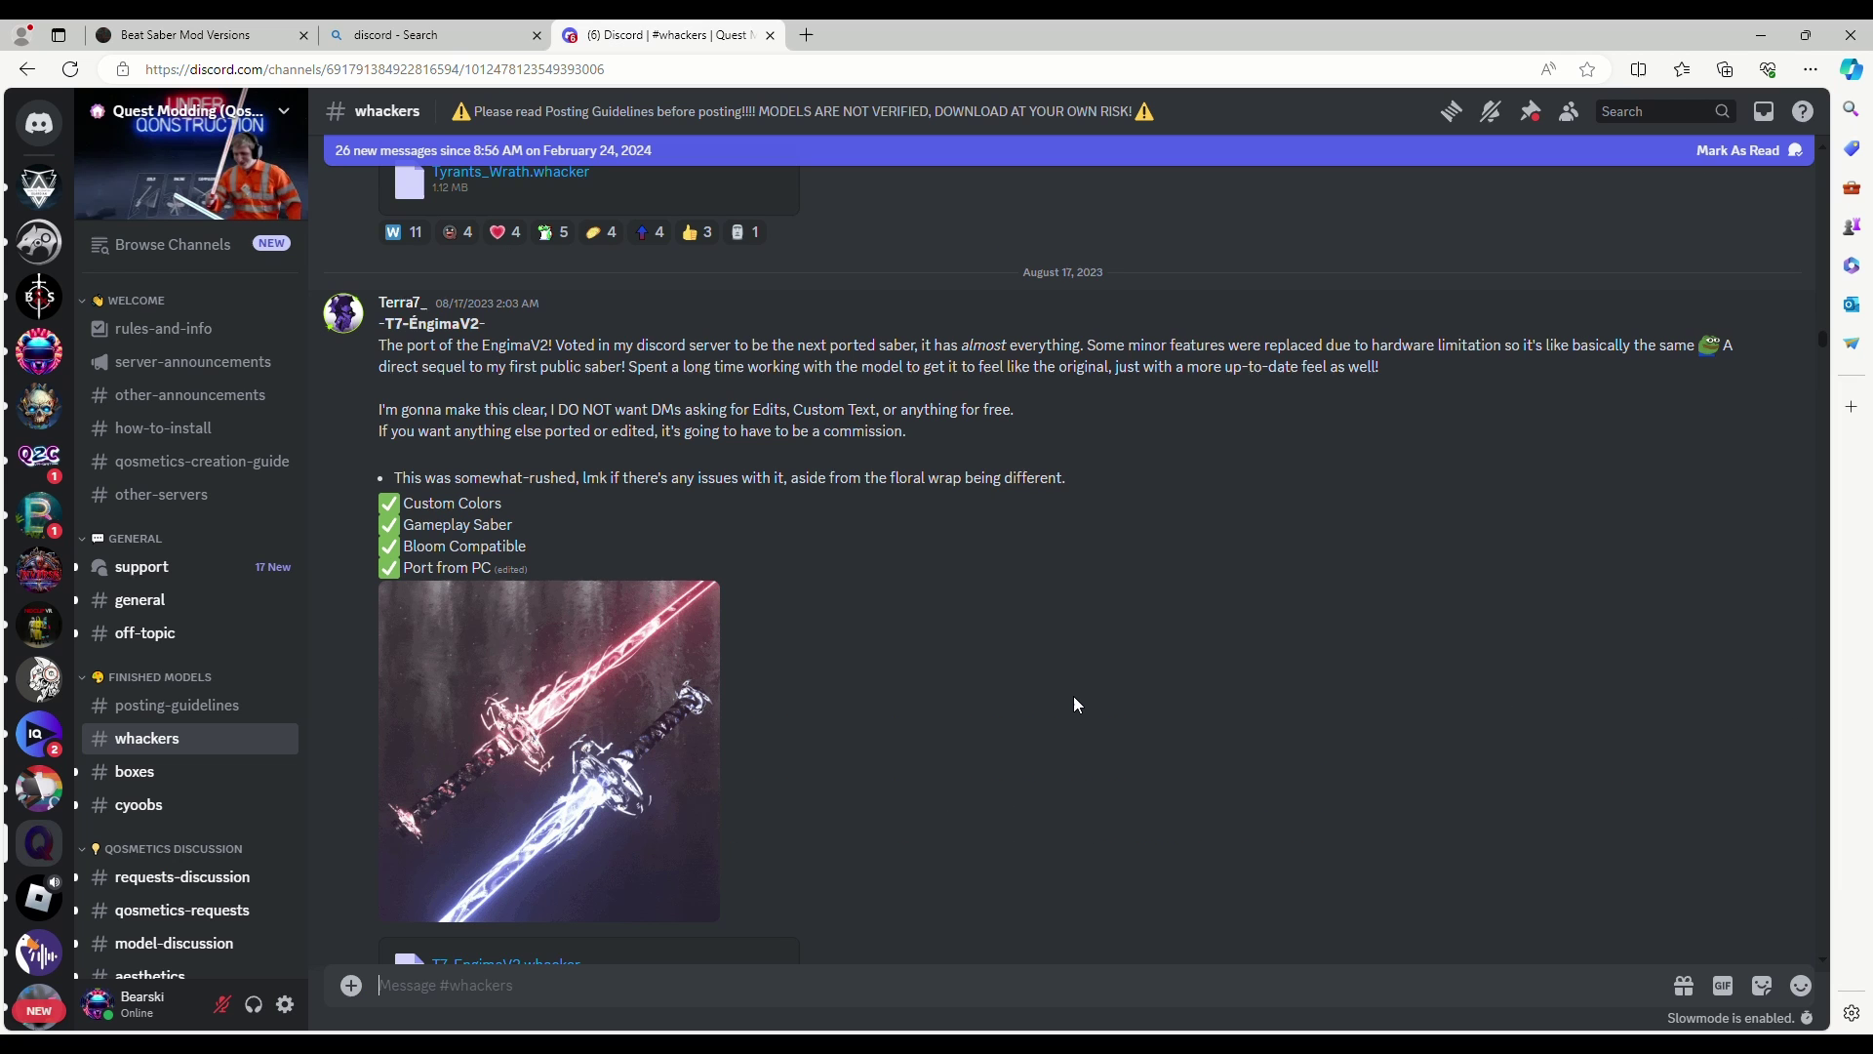
pyautogui.scroll(-2, 862, 653)
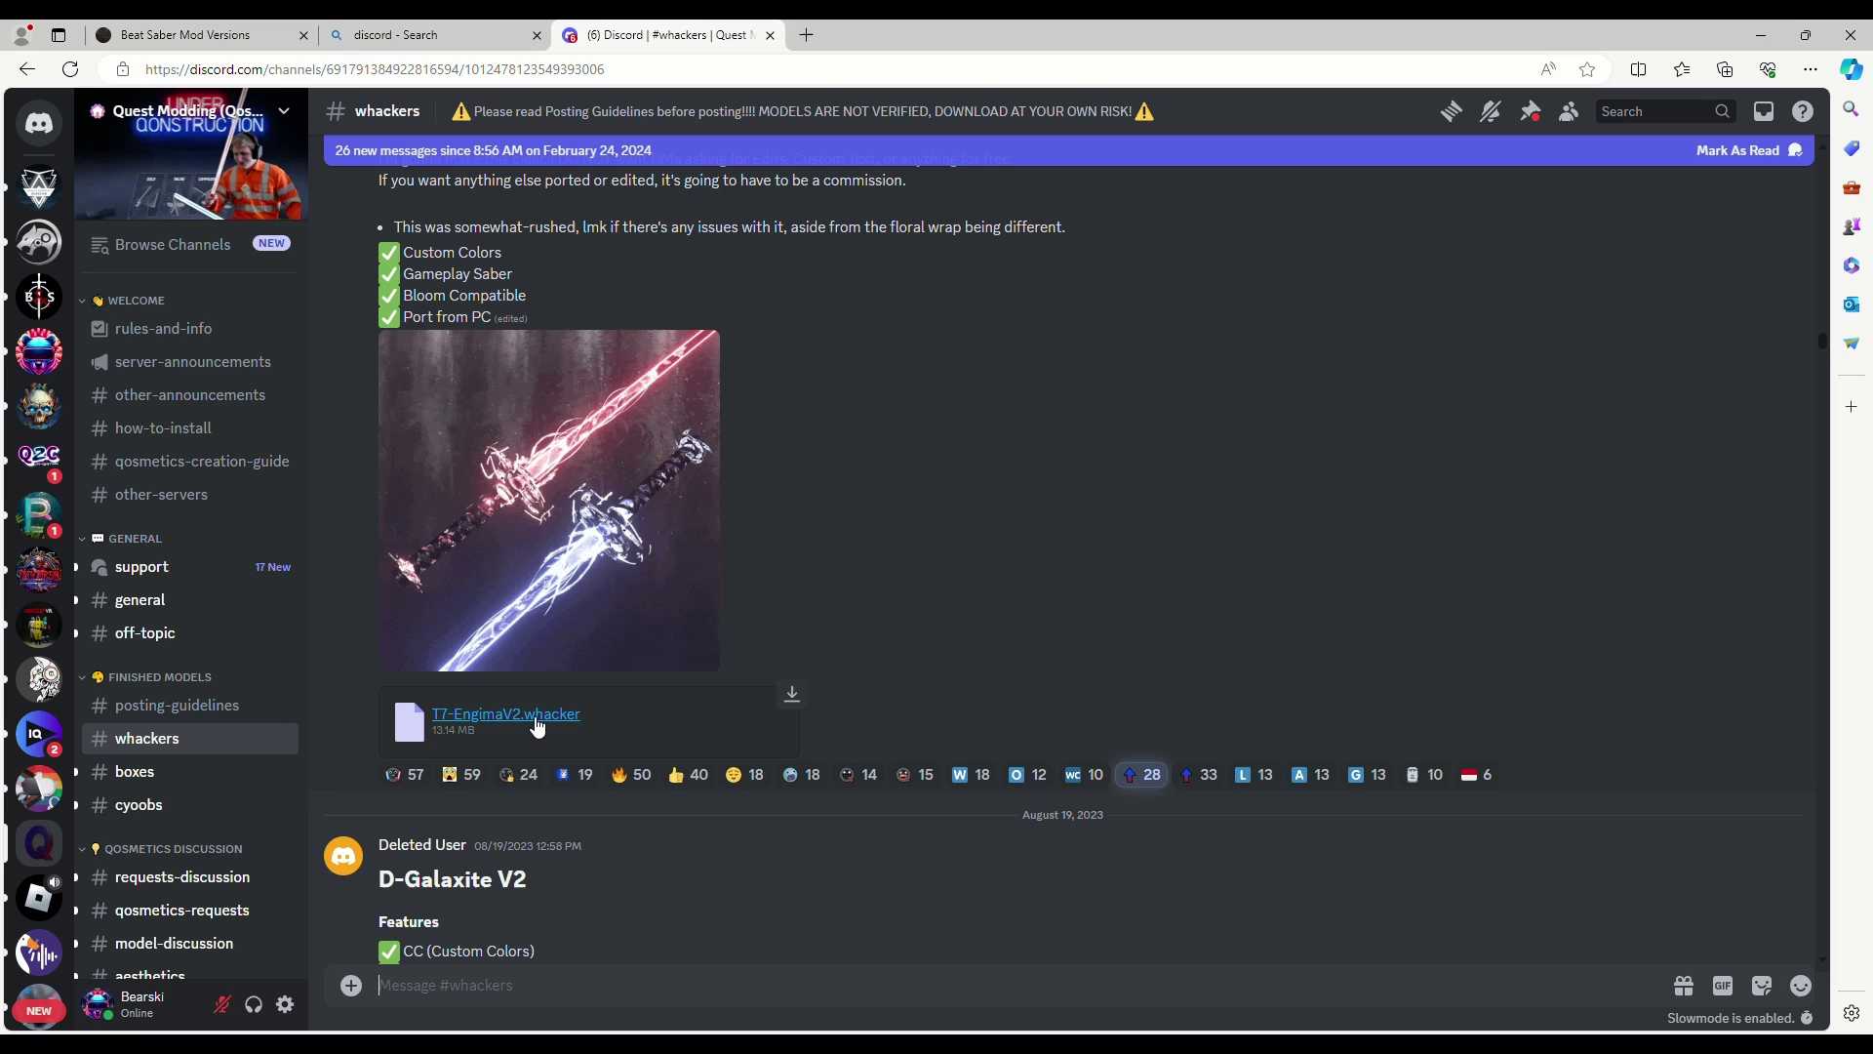
# Step: Download the T7-EngimaV2.whacker attachment from the #whackers channel
pyautogui.click(505, 714)
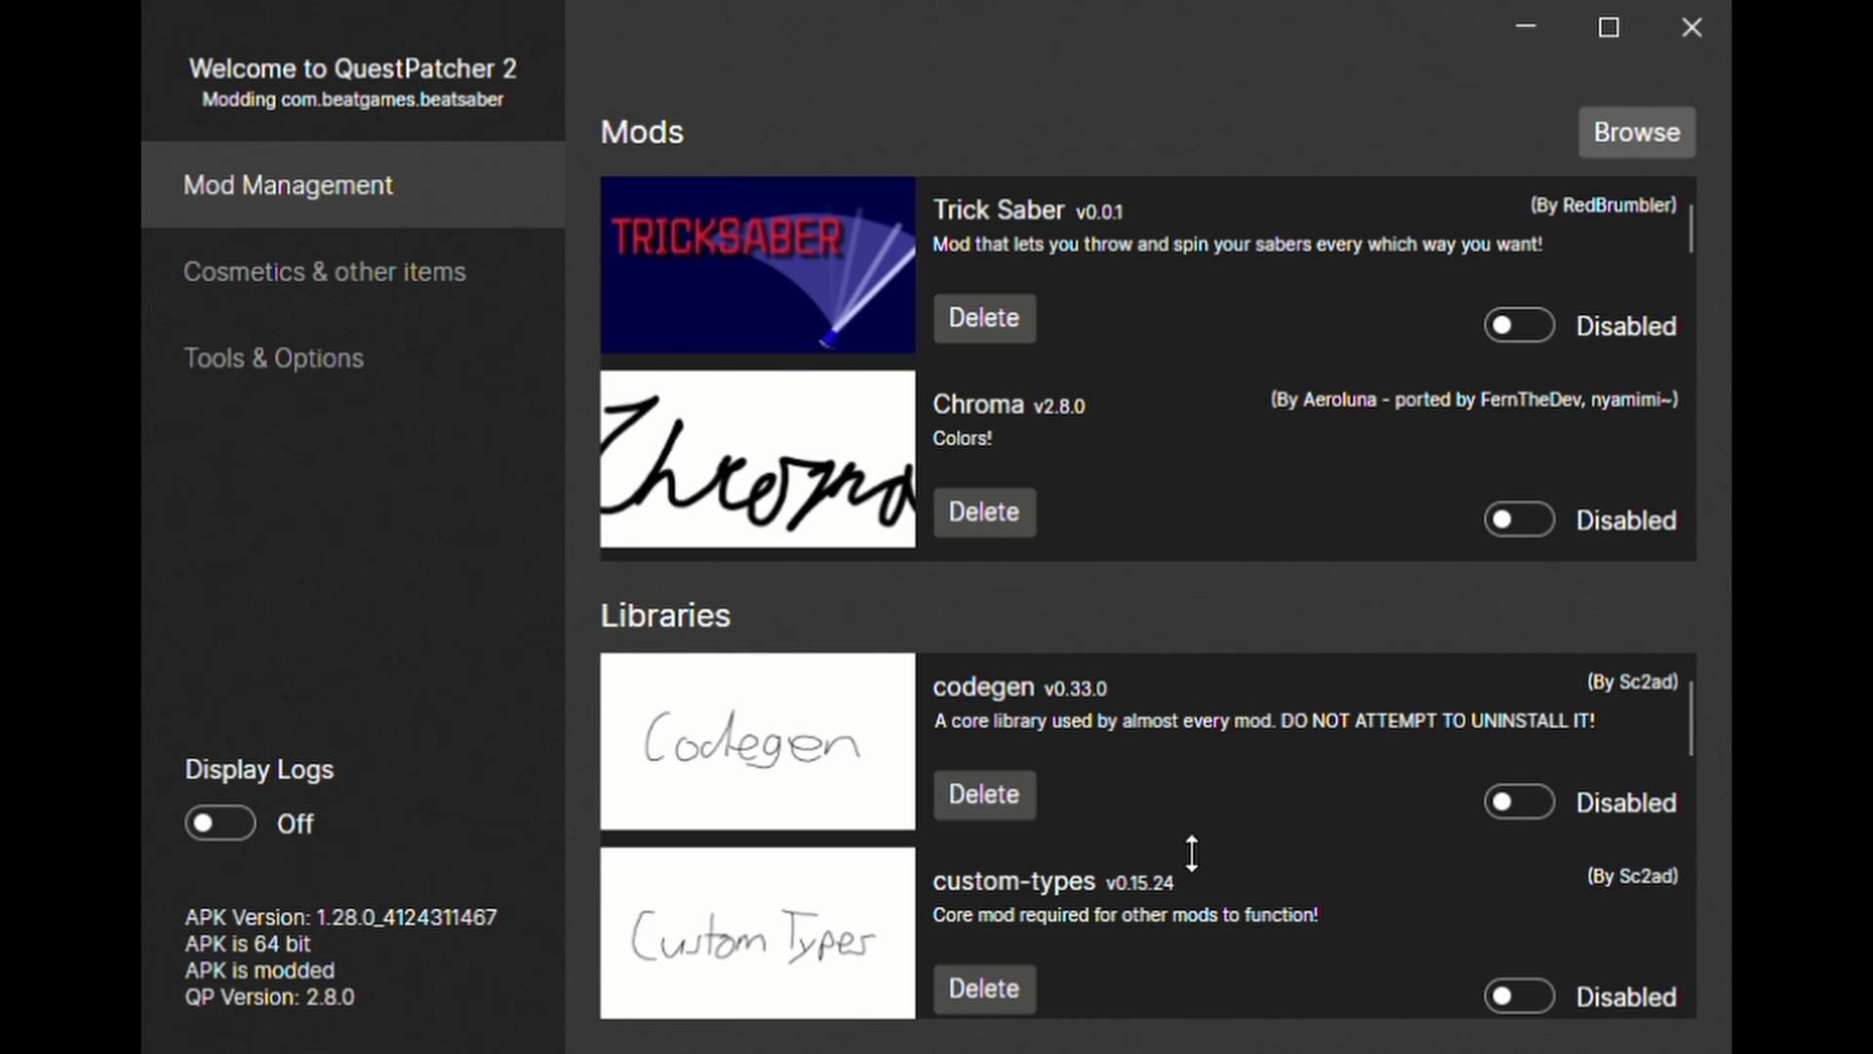
# Step: Install the downloaded T7-EngimaV2 file through QuestPatcher's Mod Management
pyautogui.click(996, 511)
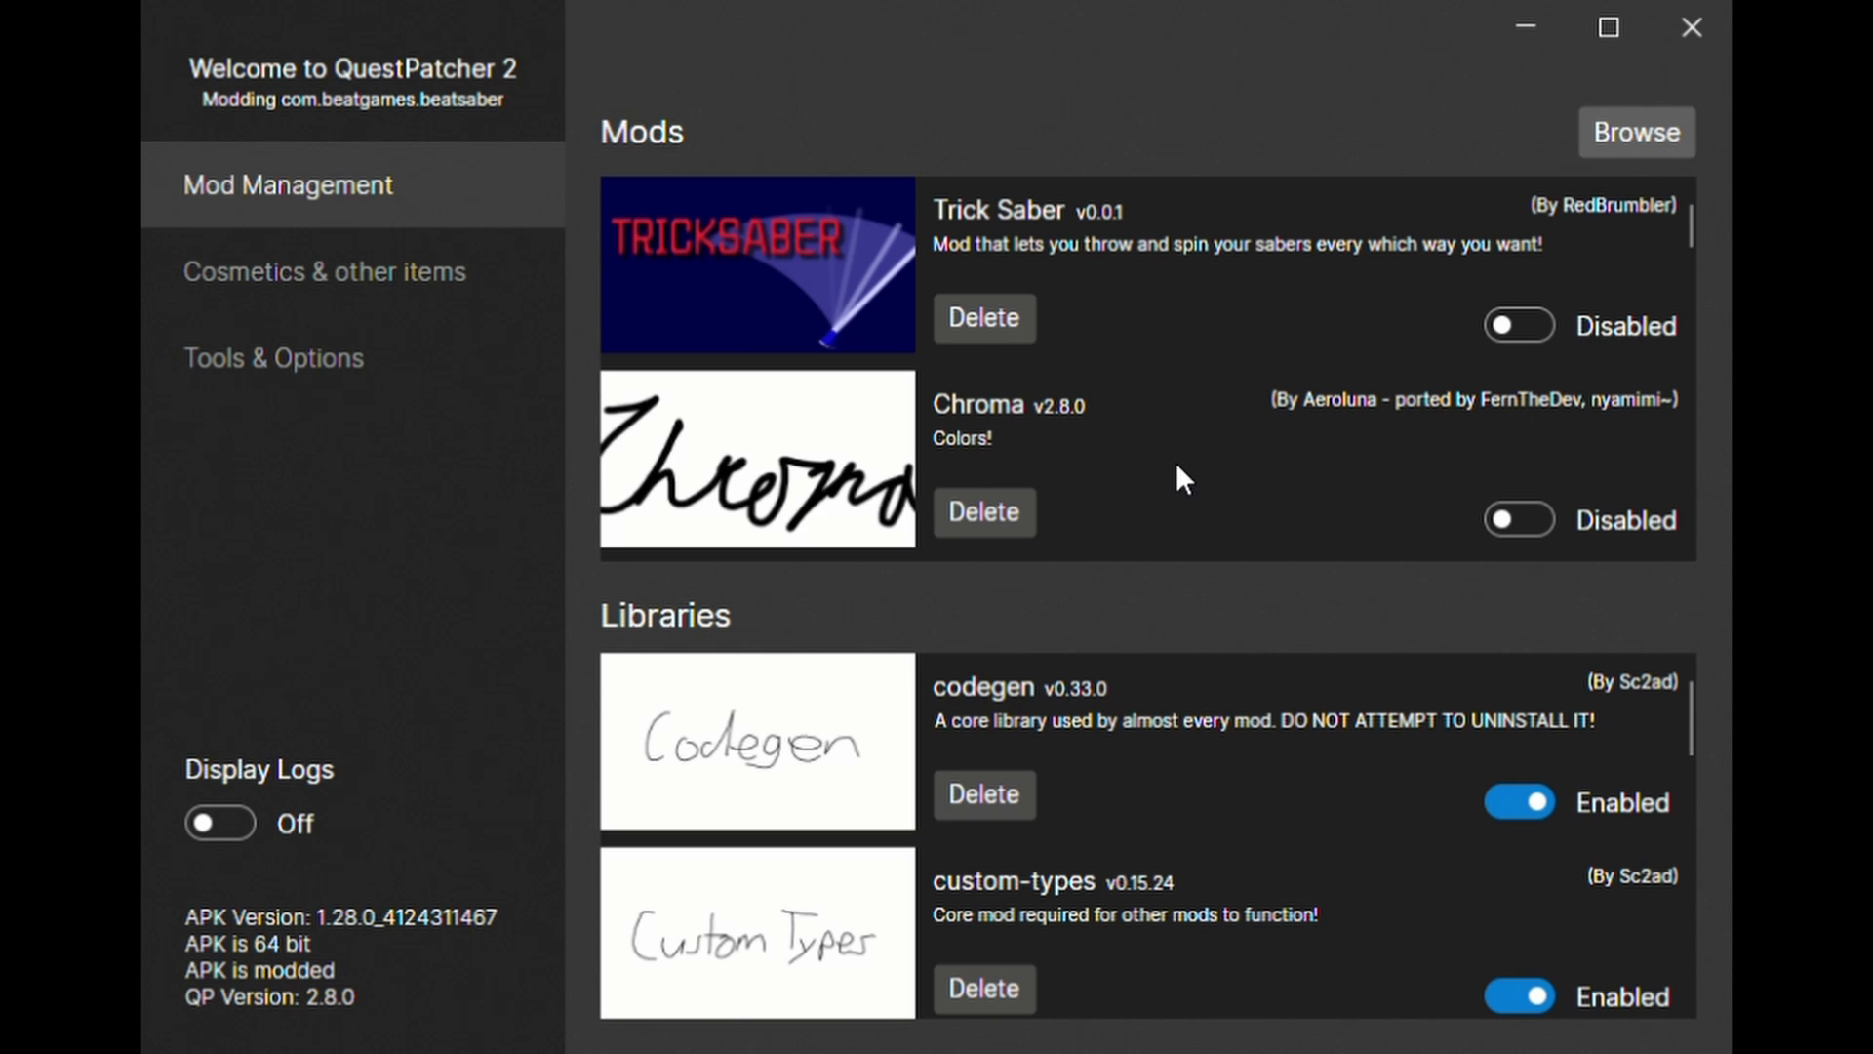
pyautogui.scroll(-2, 1238, 549)
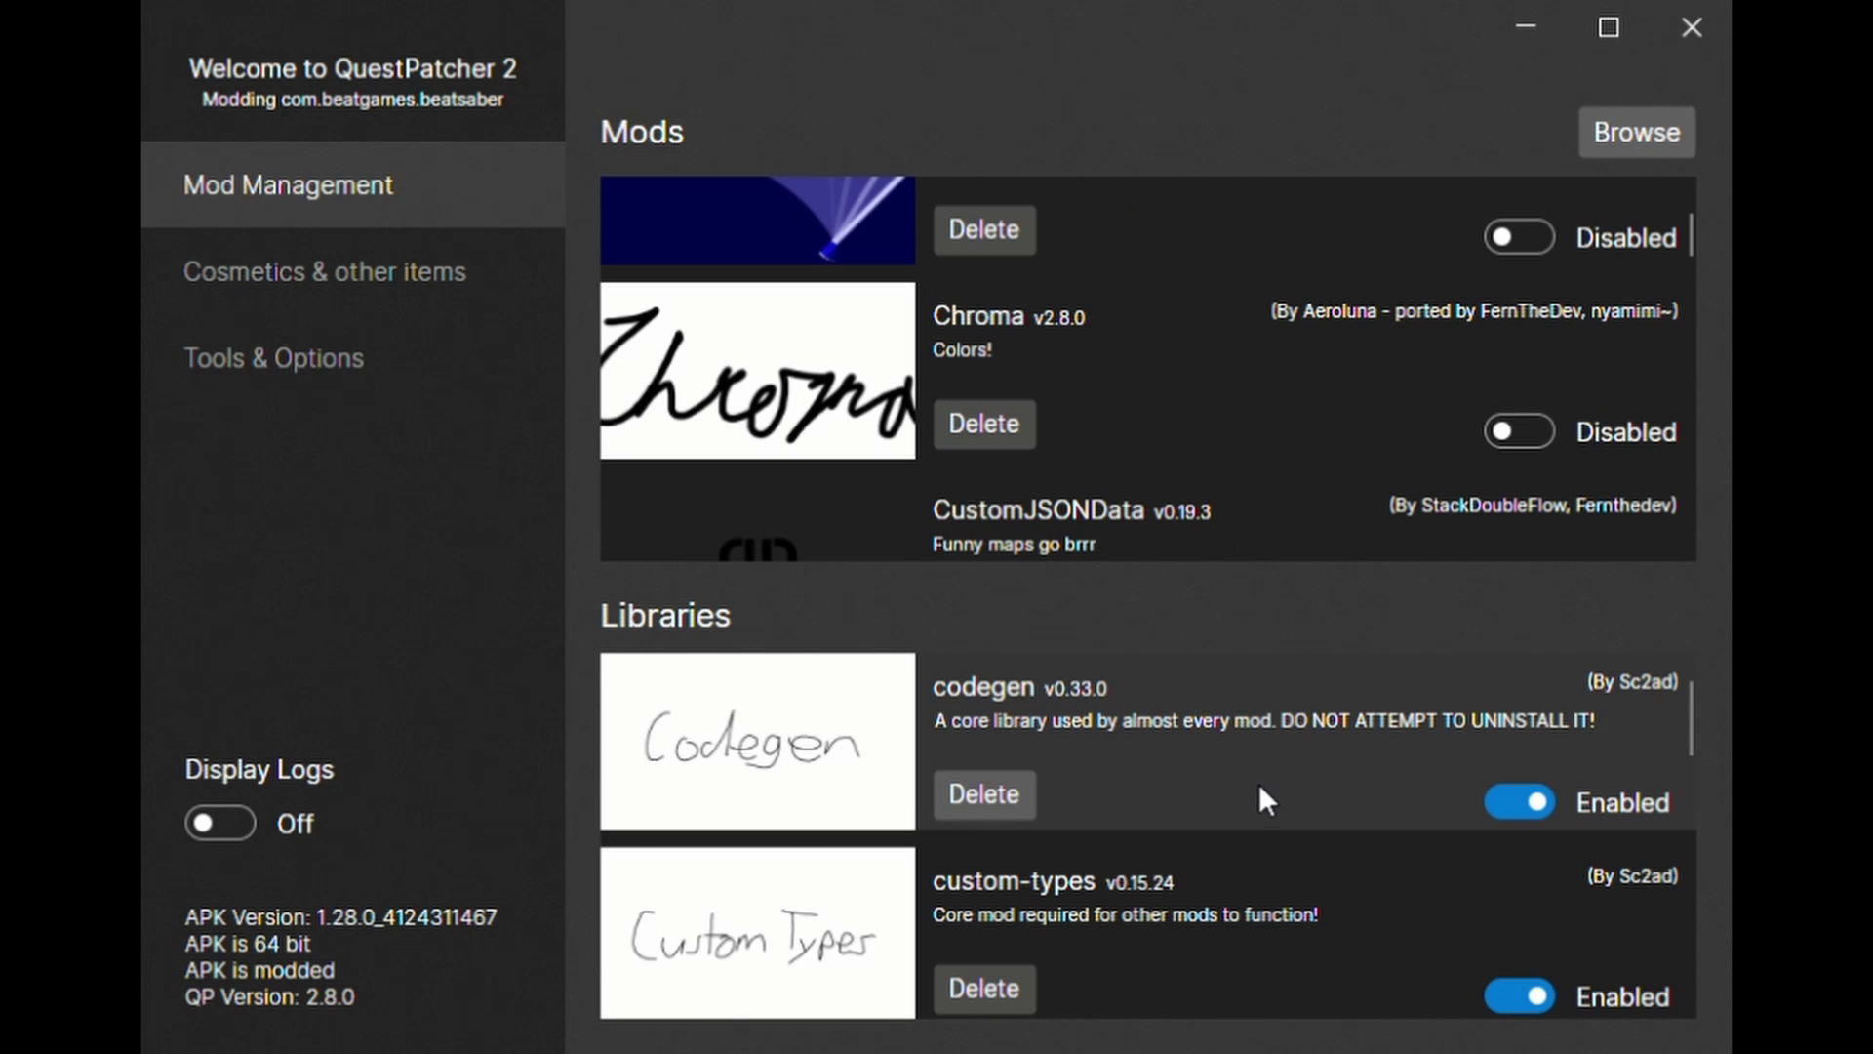
pyautogui.scroll(-3, 1258, 789)
pyautogui.scroll(-3, 1389, 492)
pyautogui.scroll(-1, 1312, 479)
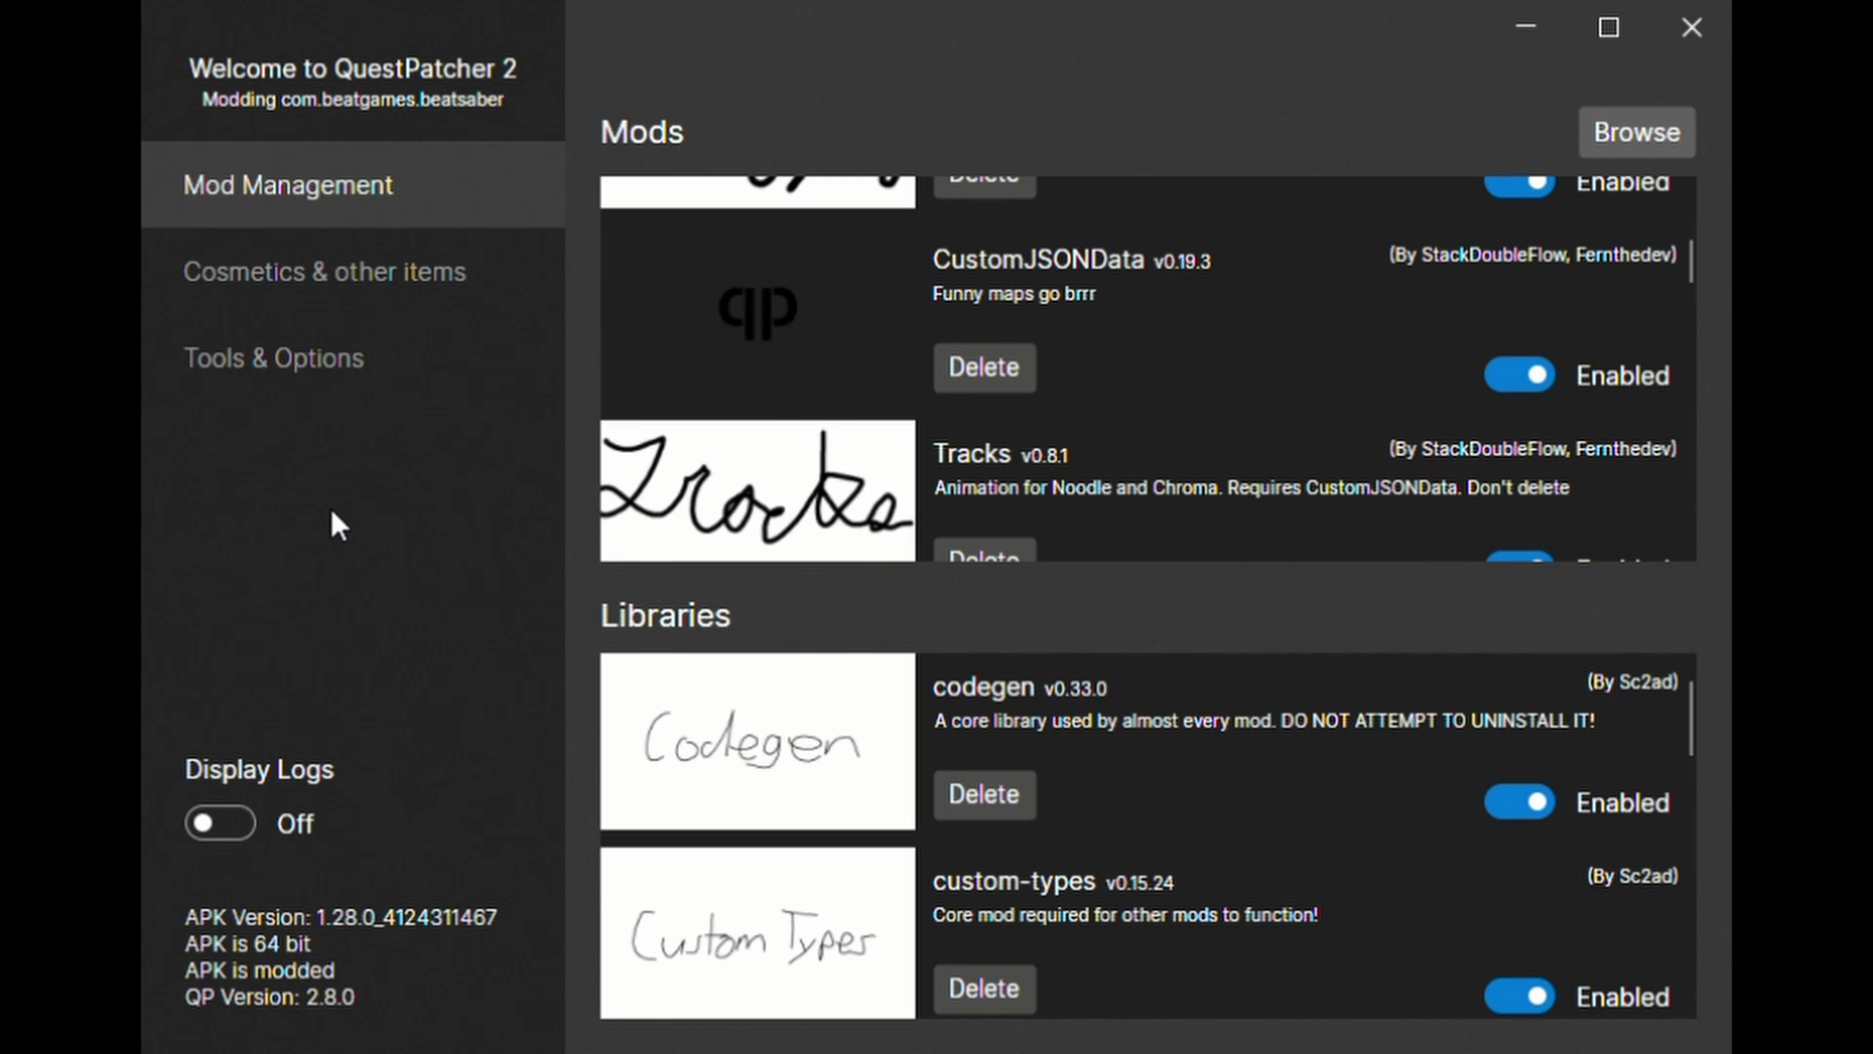
# Step: Switch QuestPatcher to Cosmetics & other items to view the installed Whackers
pyautogui.click(383, 296)
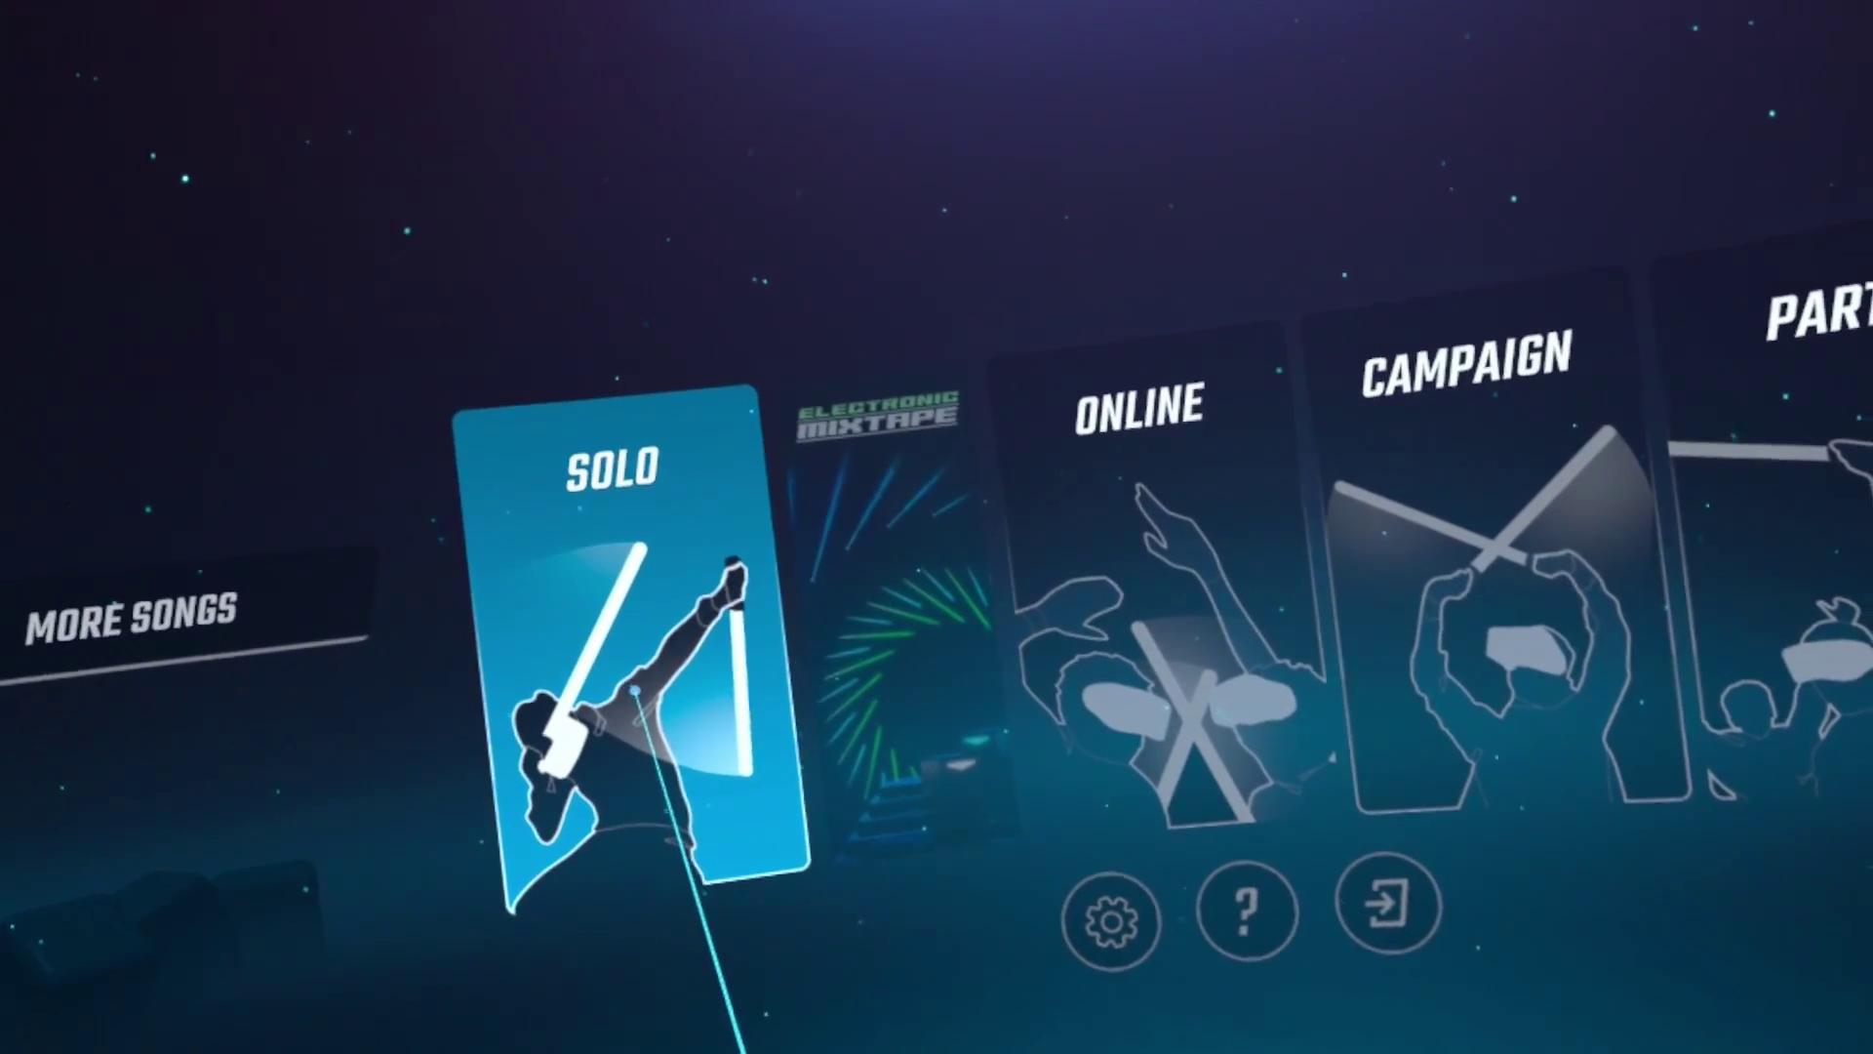
# Step: Go to Solo, then Mods, then Qosmetics, and open the Whackers settings page
pyautogui.click(626, 685)
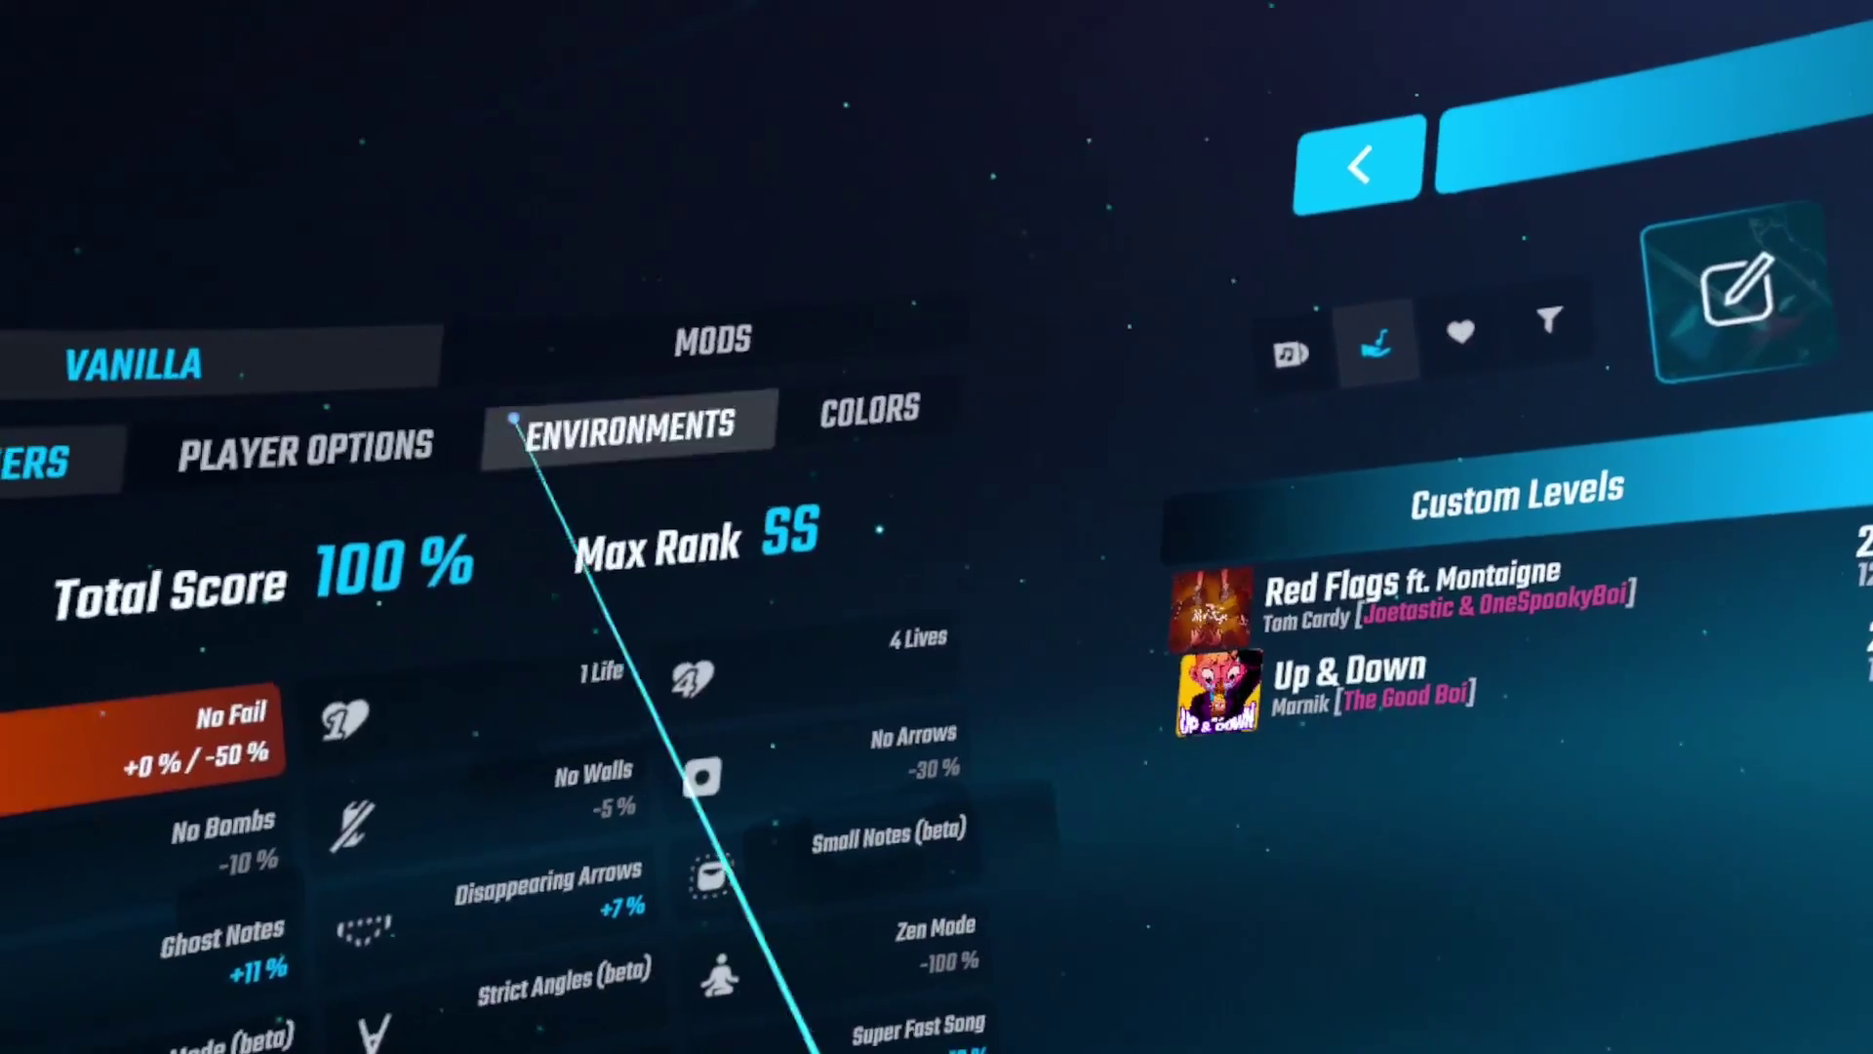
pyautogui.click(402, 361)
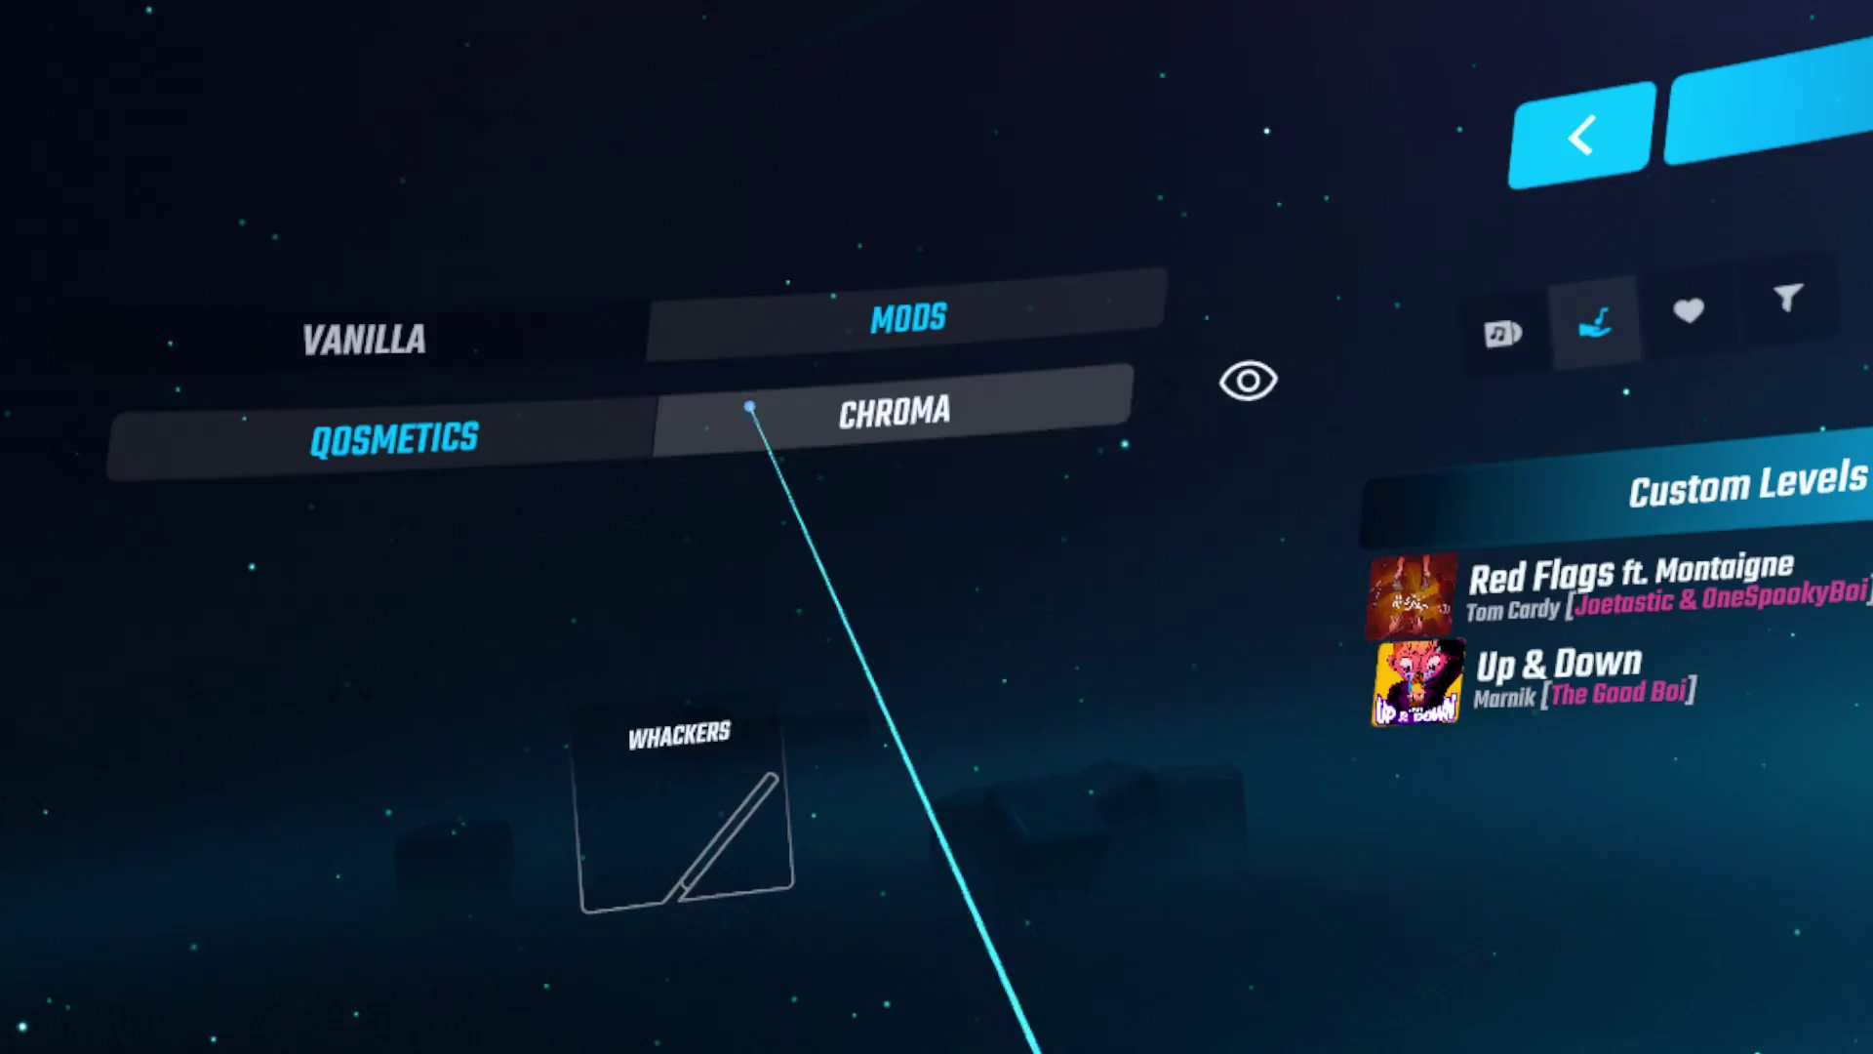
pyautogui.click(718, 811)
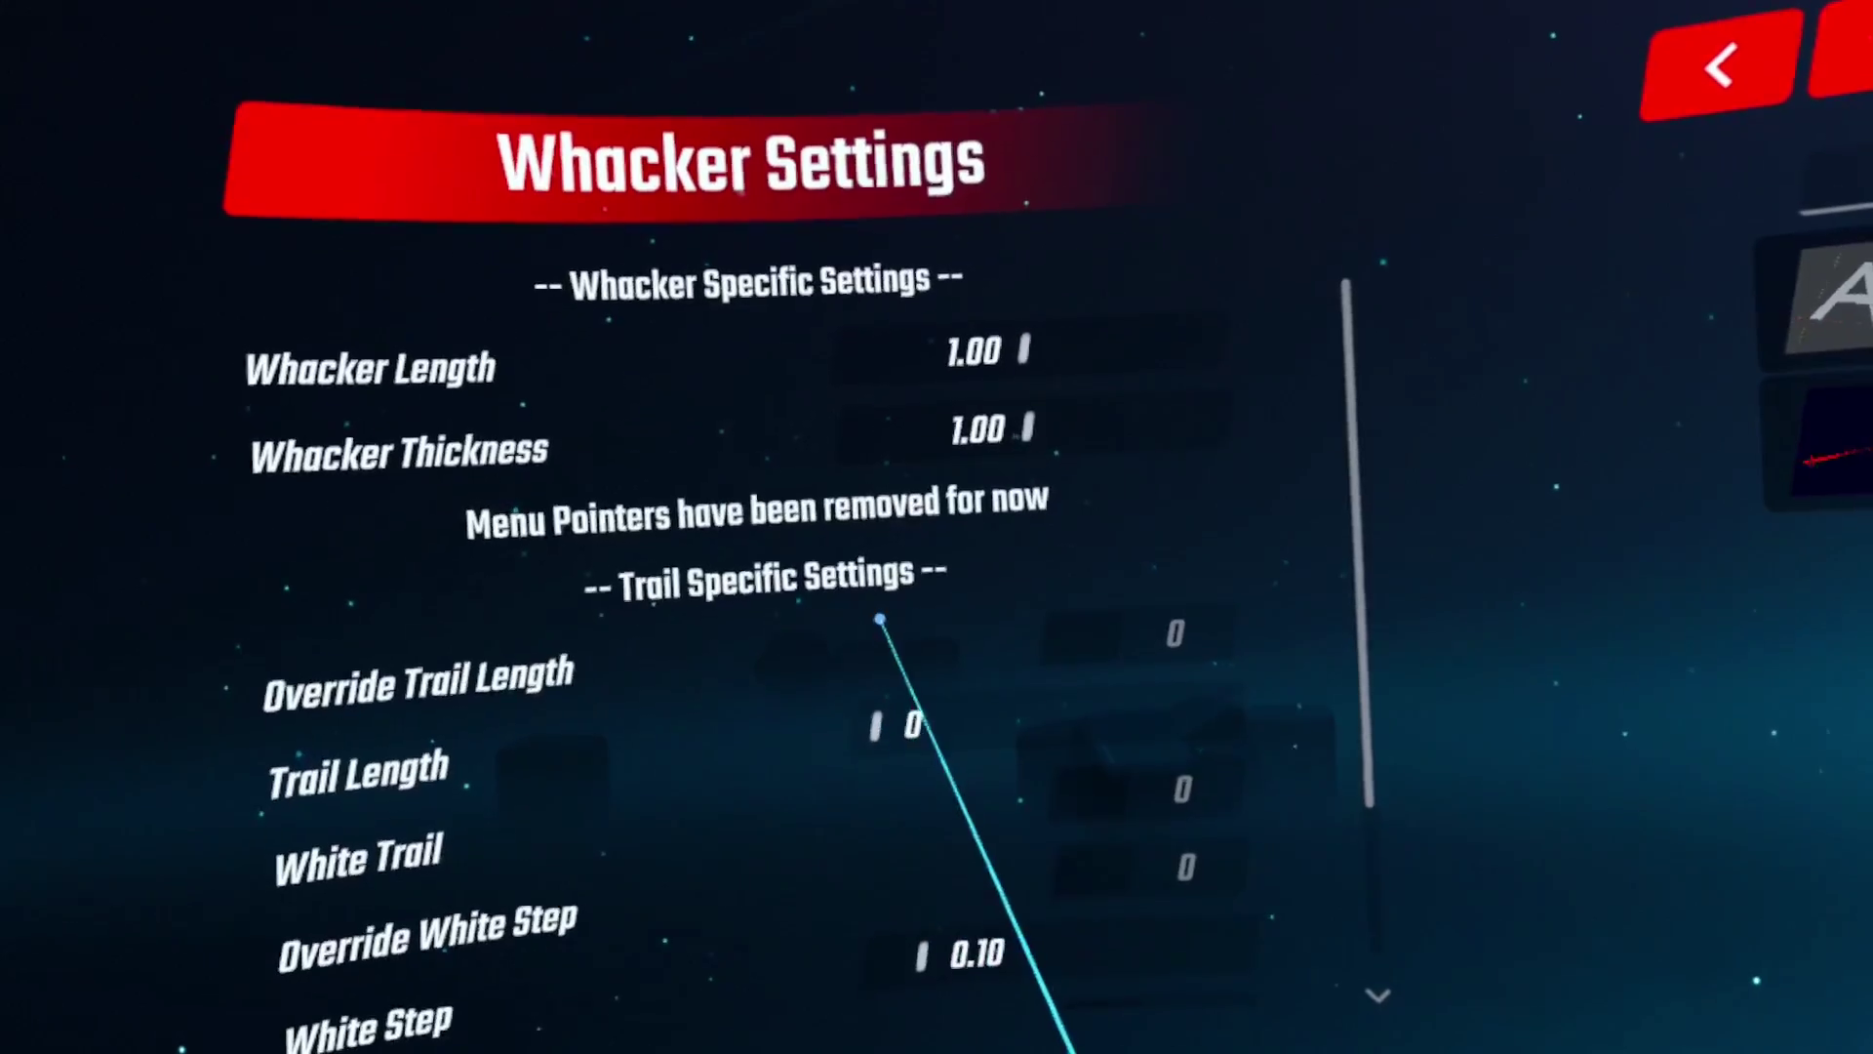